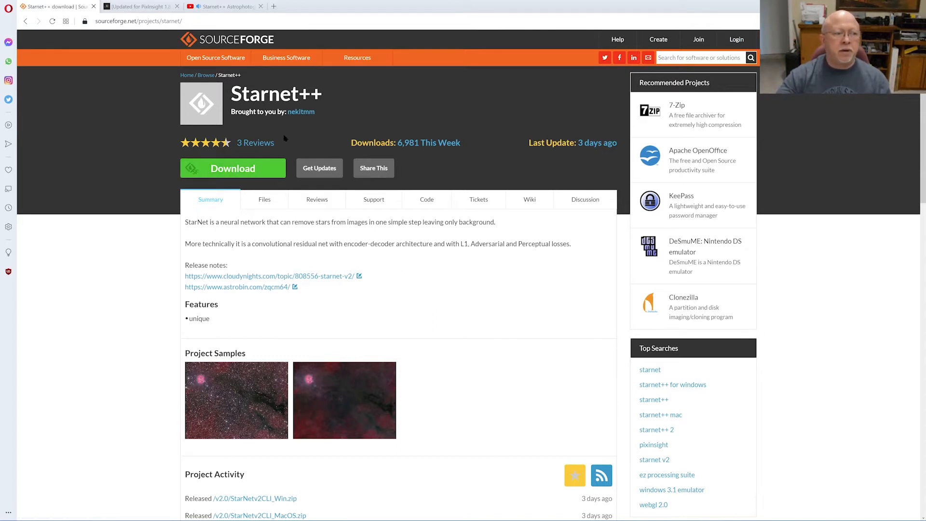
Visit the developer's SourceForge profile page, then return to the Starnet++ project page
click(298, 112)
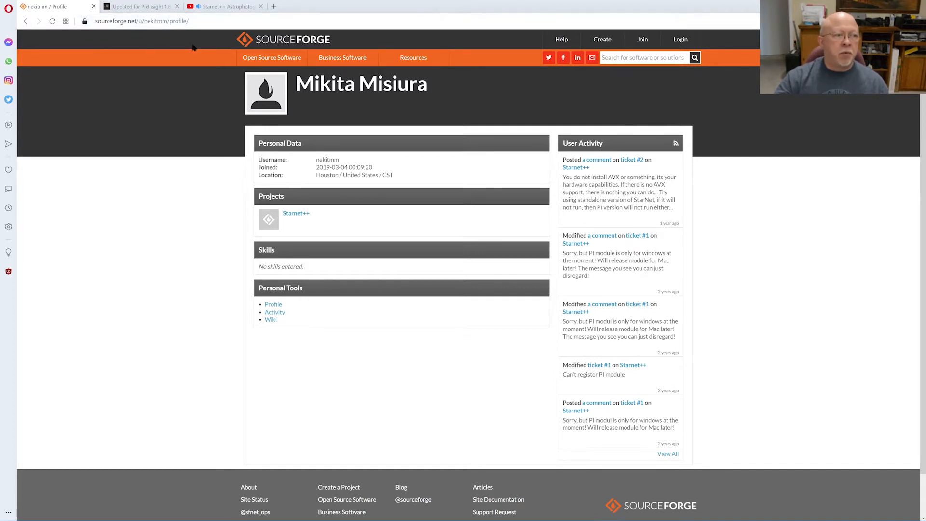
mouse_move(242, 53)
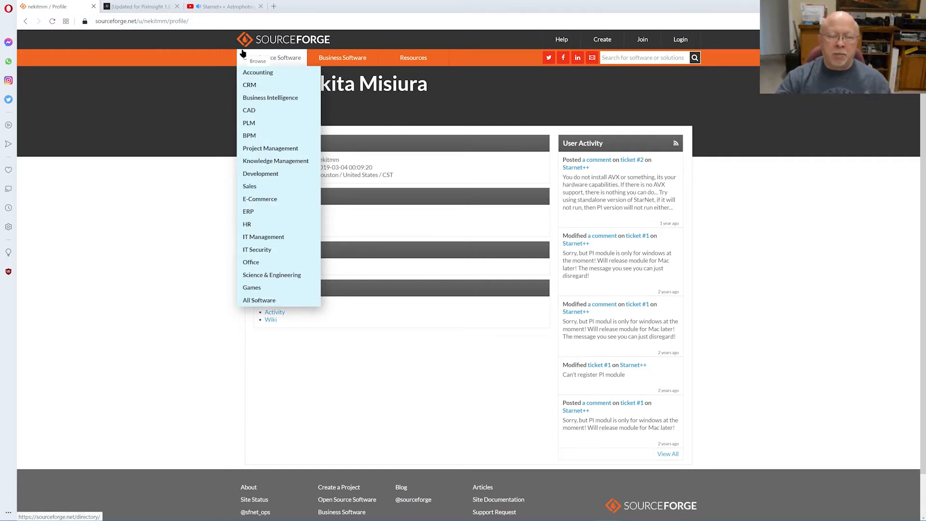
click(26, 22)
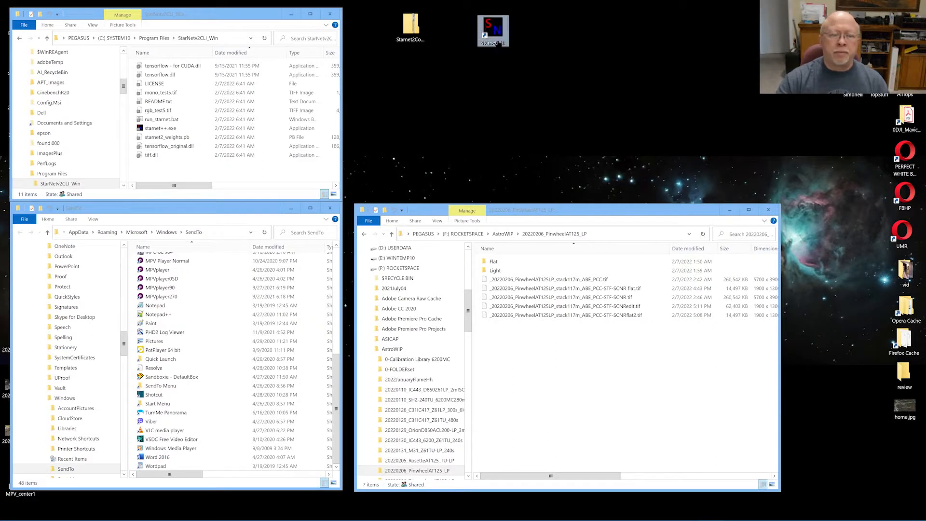
After the broken starnetGUI shortcut fails, keep it and locate the deleted StarNet items in the Recycle Bin
double_click(493, 29)
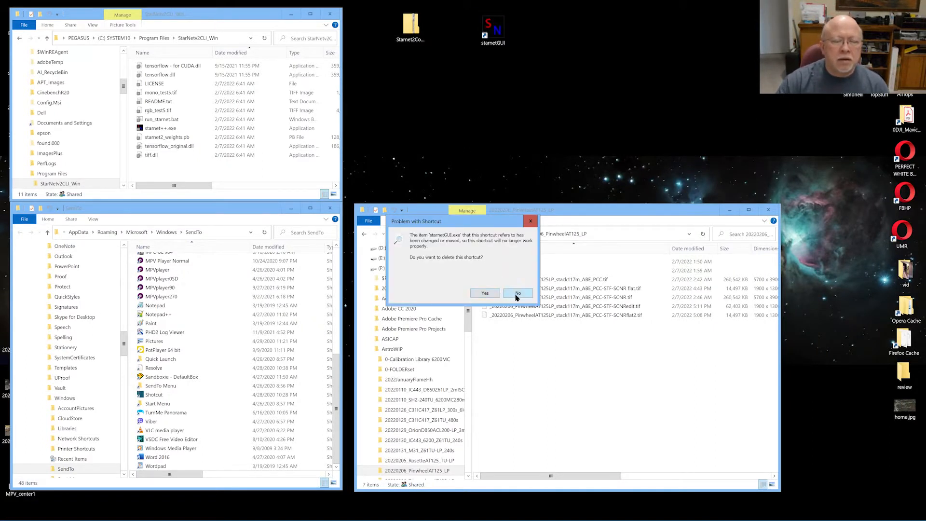
click(517, 294)
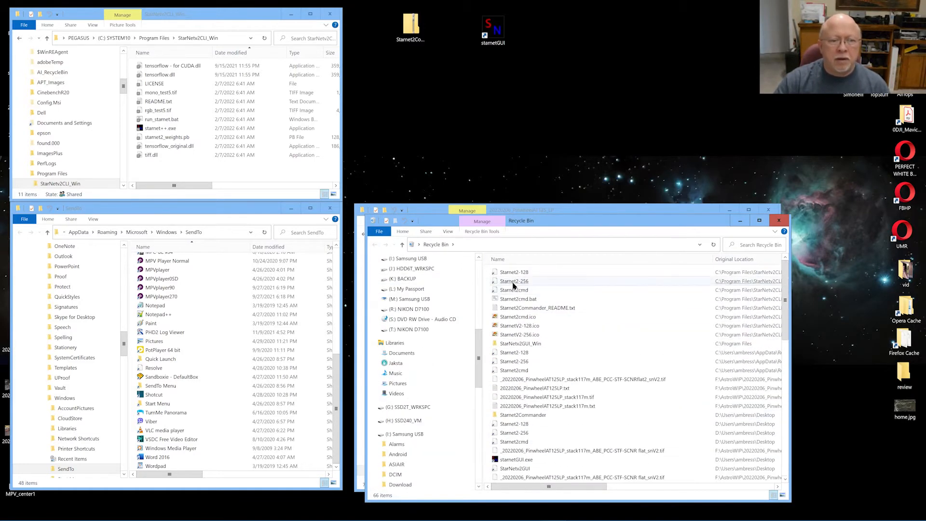
scroll(523, 302, down, 7)
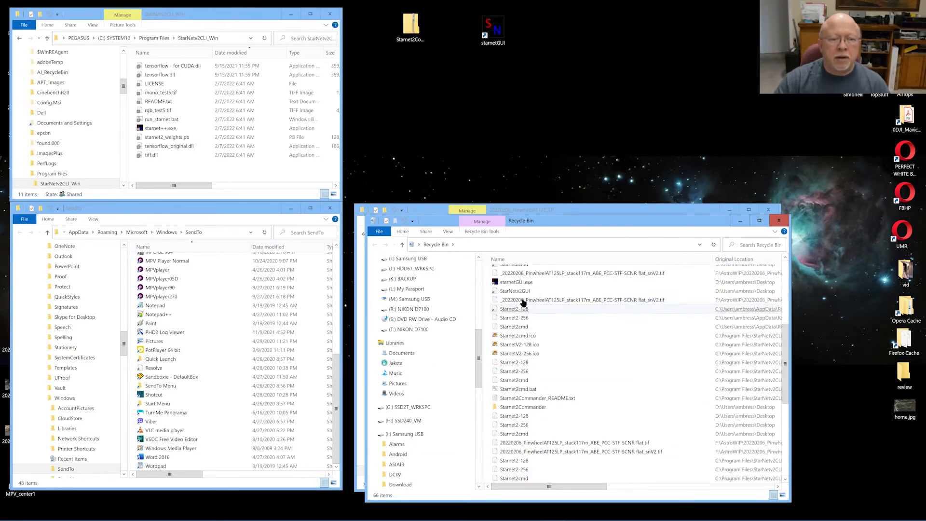
click(522, 259)
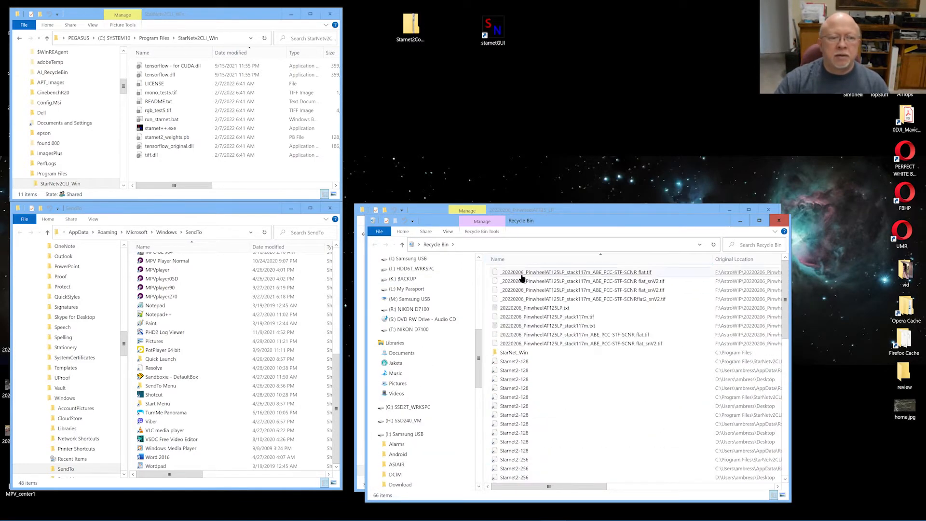
scroll(517, 374, down, 10)
click(517, 371)
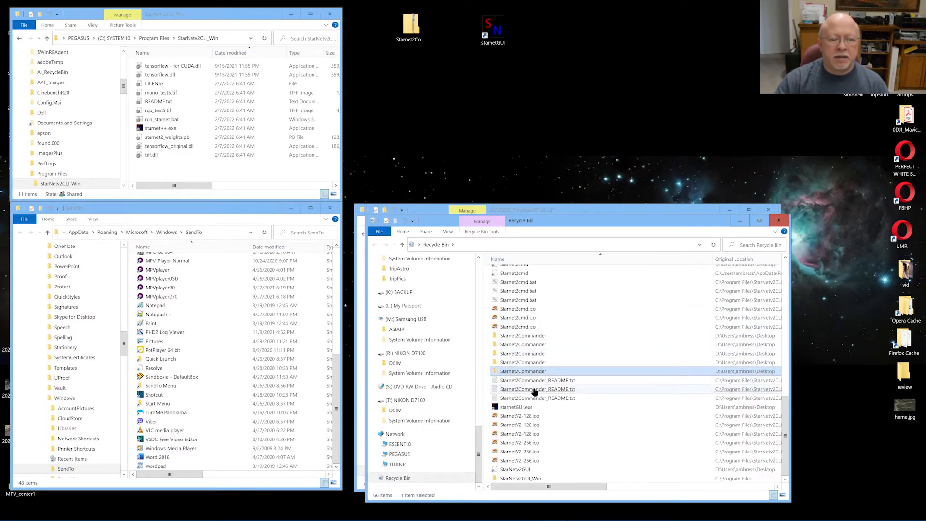
Restore StarNetv2GUI_Win to Program Files with admin permission and relaunch starnetGUI
right_click(526, 477)
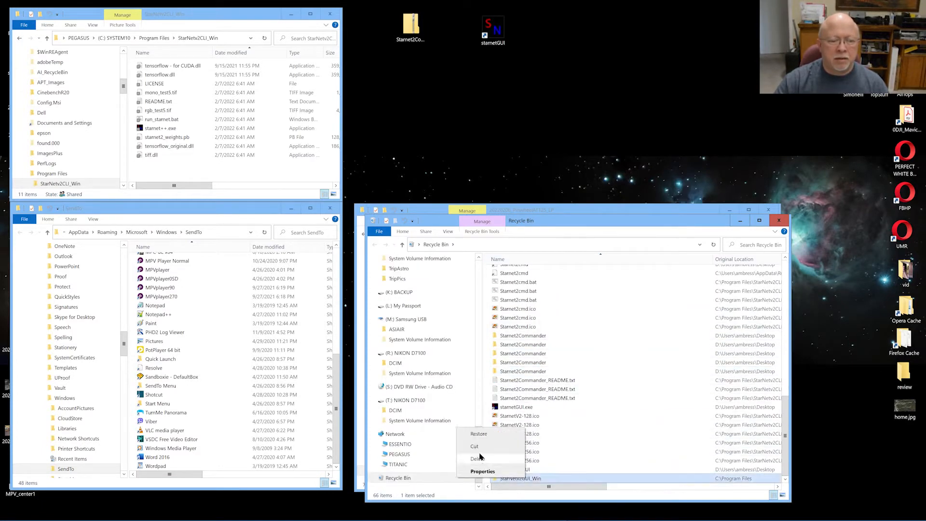
click(477, 436)
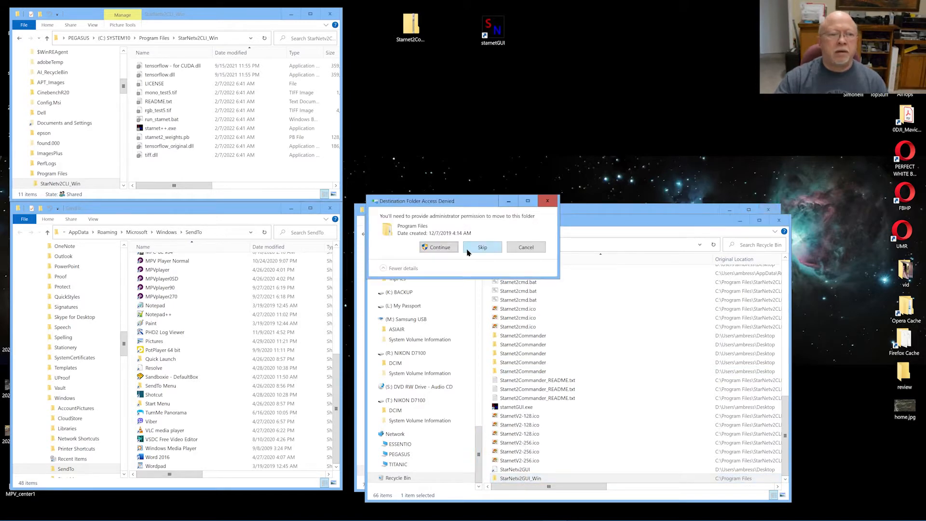
click(447, 247)
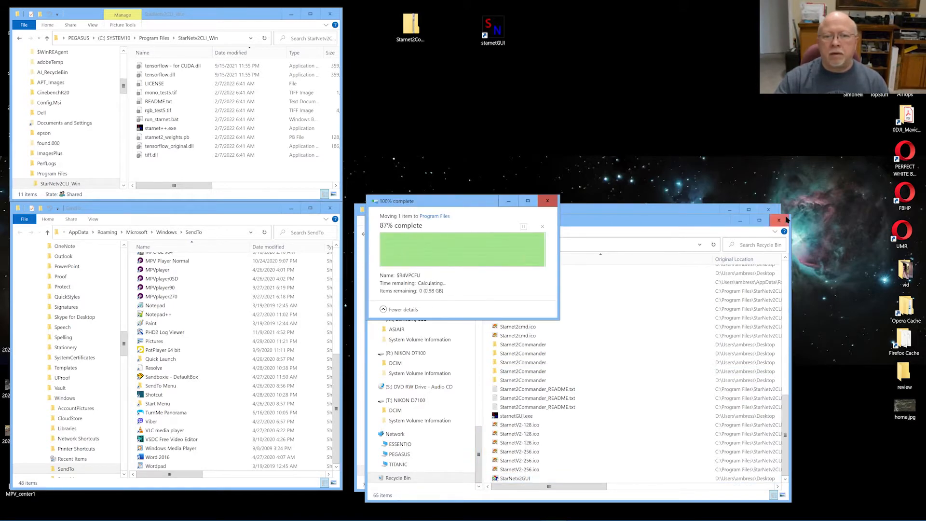
click(776, 221)
double_click(489, 41)
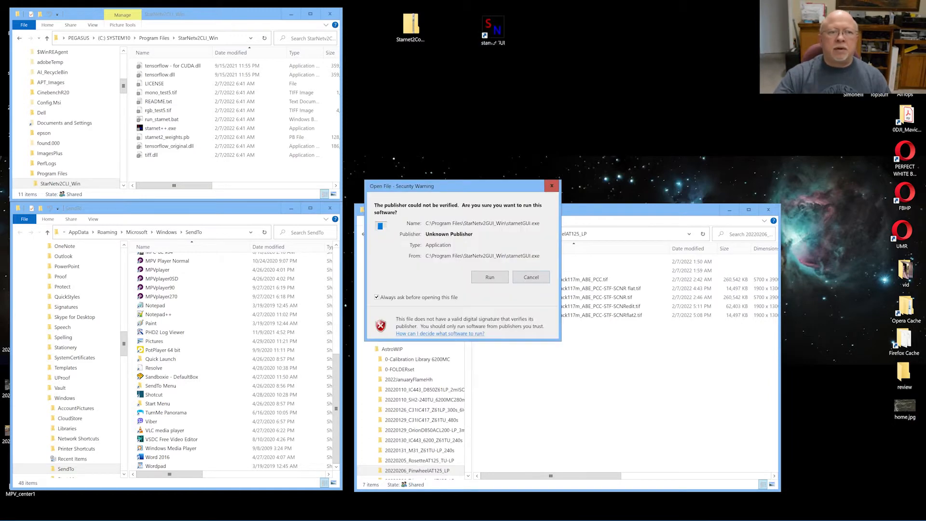
click(501, 277)
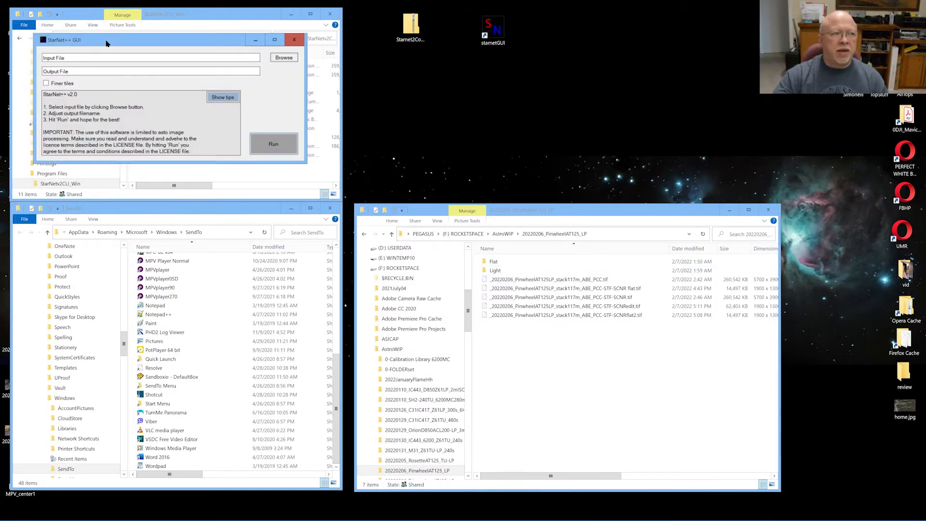
drag(107, 43, 445, 72)
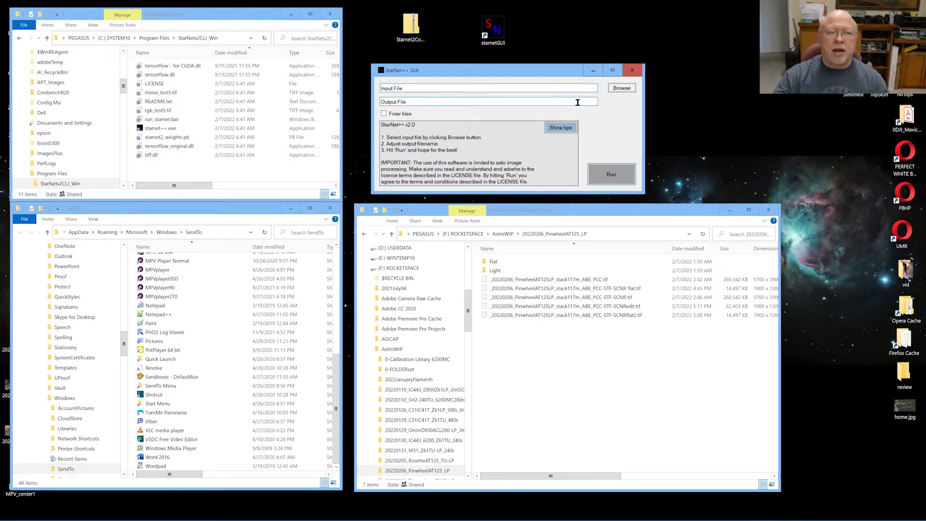
click(620, 88)
click(569, 219)
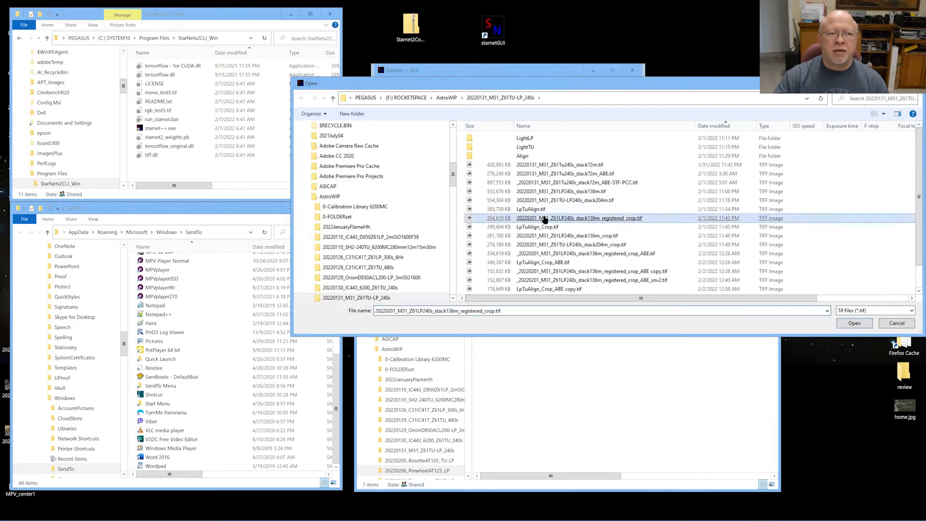
double_click(559, 190)
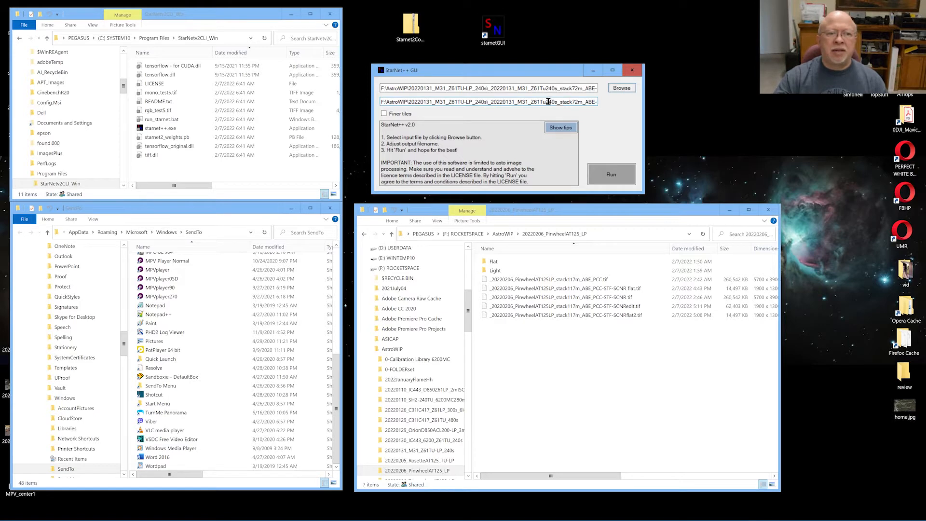
drag(538, 99, 609, 108)
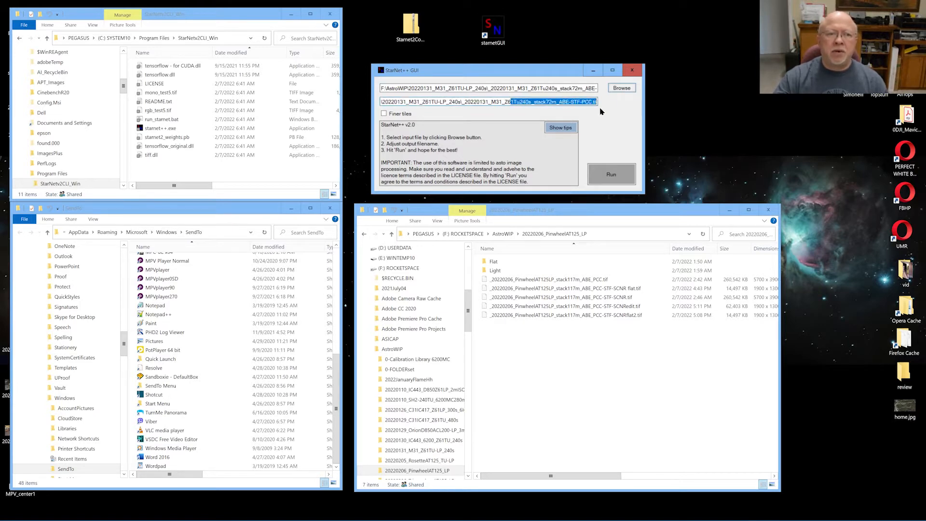
click(594, 102)
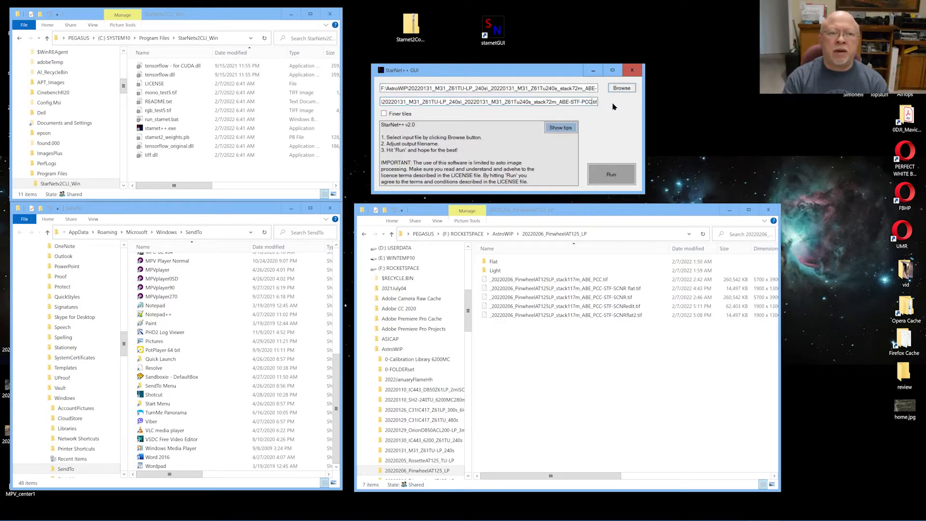
text(;al)
key(Caps_Lock)
text(KSJFSADKIJHTGWE4 IOUYT.)
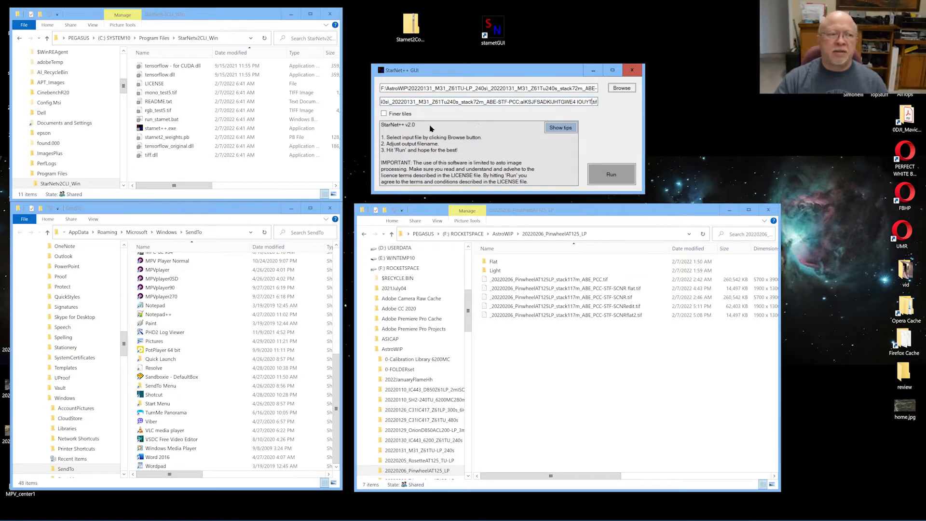
click(384, 114)
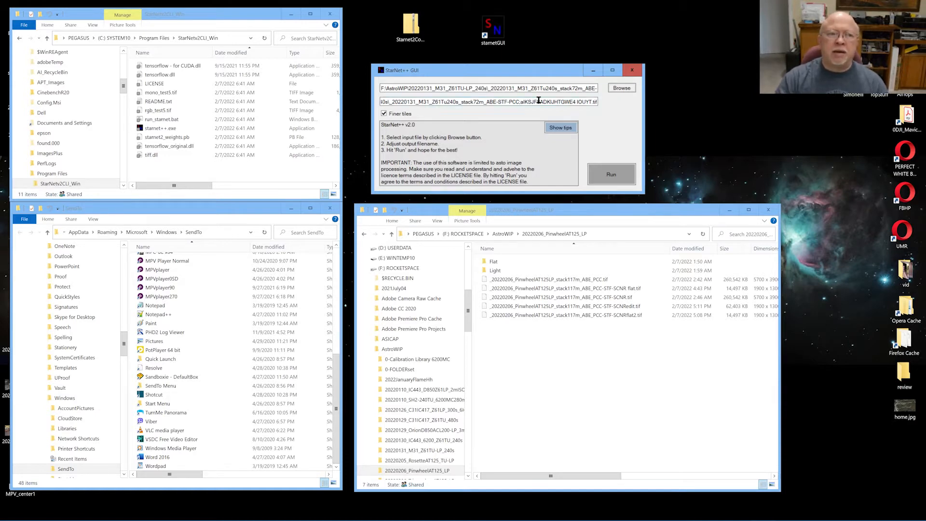
click(632, 72)
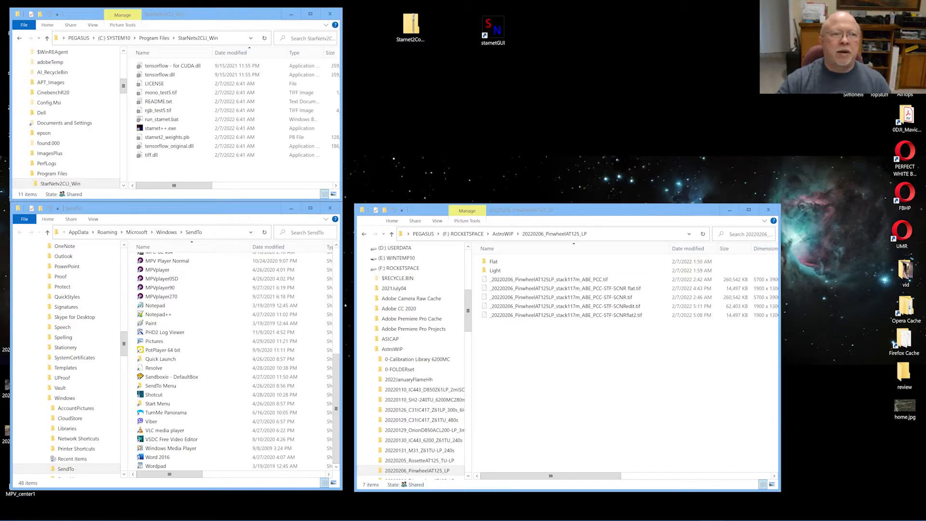
Extract Starnet2Commander.zip into a Starnet2Commander folder on the desktop
mouse_move(410, 26)
mouse_down()
mouse_move(410, 42)
mouse_move(415, 31)
mouse_up()
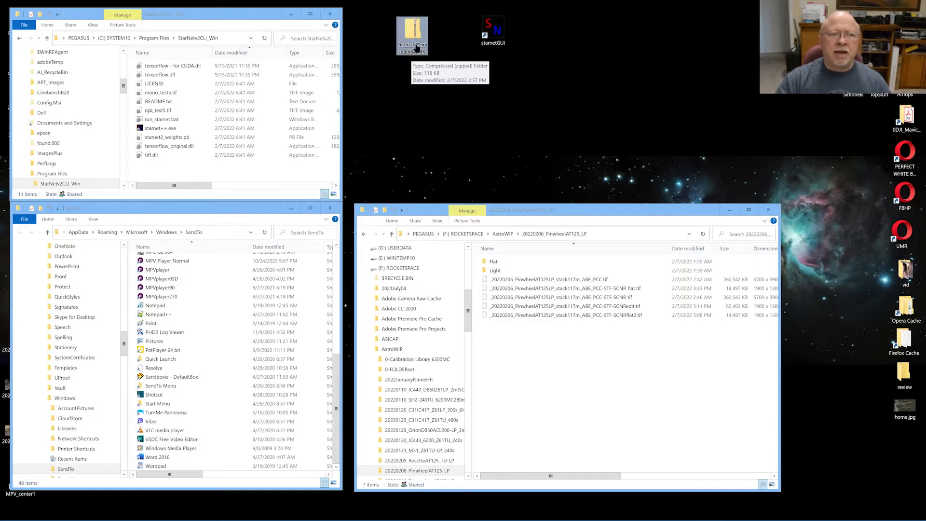
right_click(417, 47)
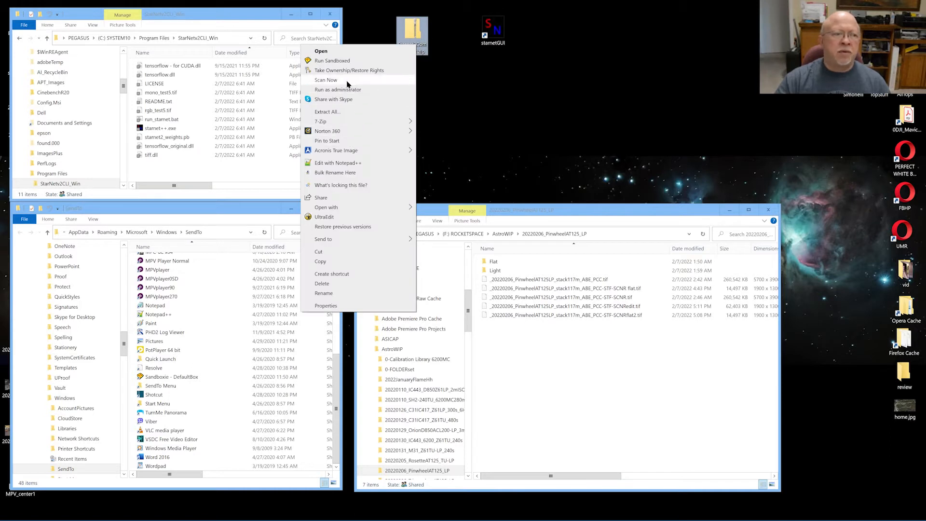
click(330, 112)
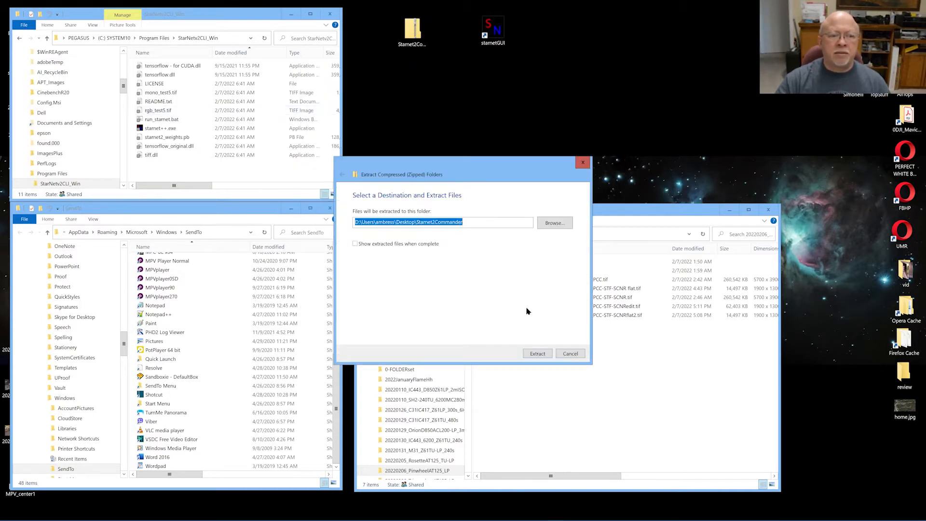
click(536, 353)
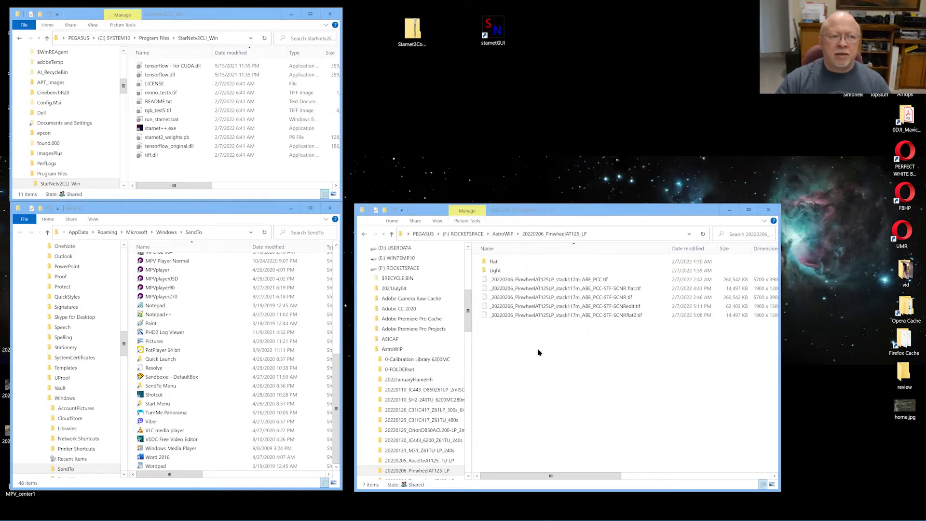
Place the extracted Starnet2Commander folder beside the zip and open it in a window at upper right
drag(193, 15, 290, 6)
drag(77, 150, 487, 98)
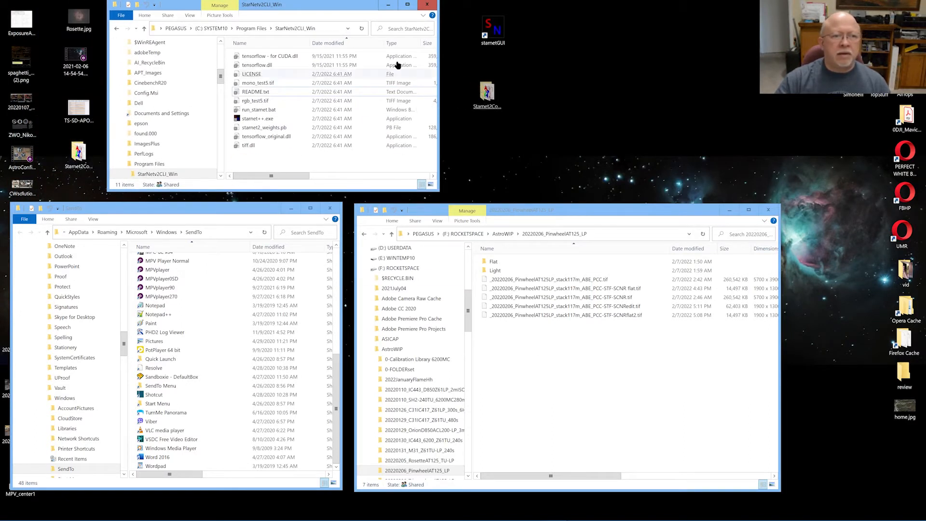
drag(323, 4, 235, 15)
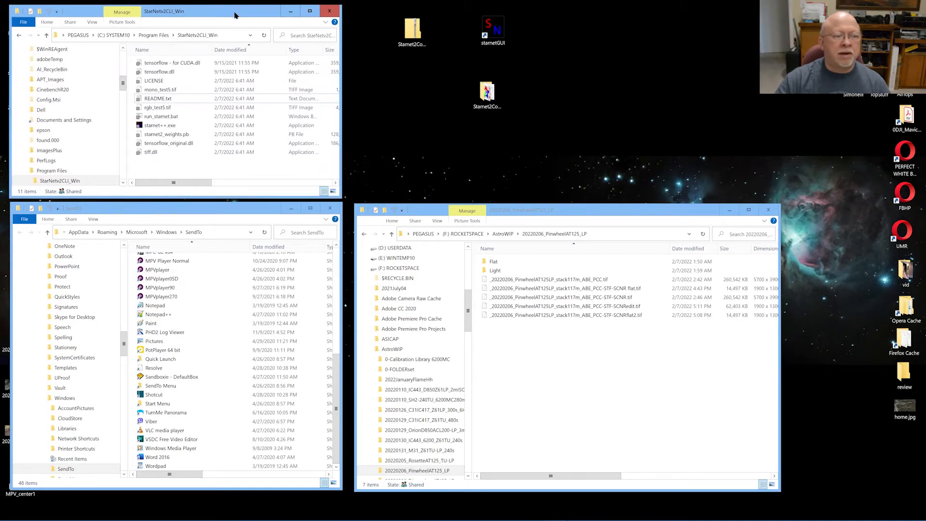
click(491, 99)
double_click(490, 99)
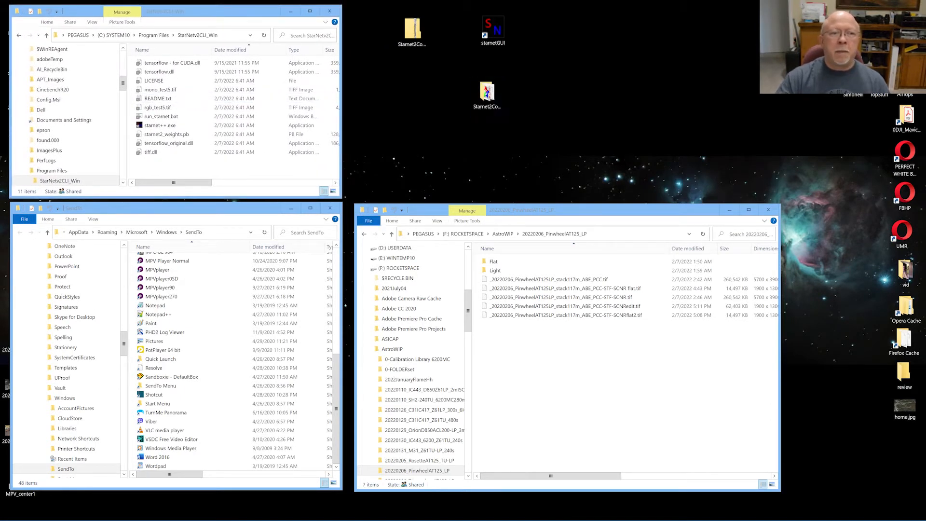
drag(201, 27, 686, 13)
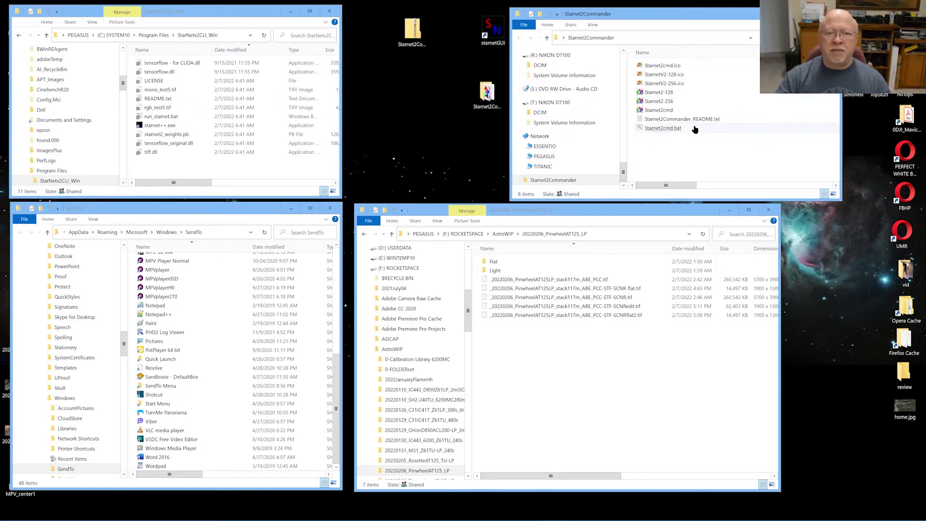
Read through the Starnet2Commander README, then close it
double_click(716, 119)
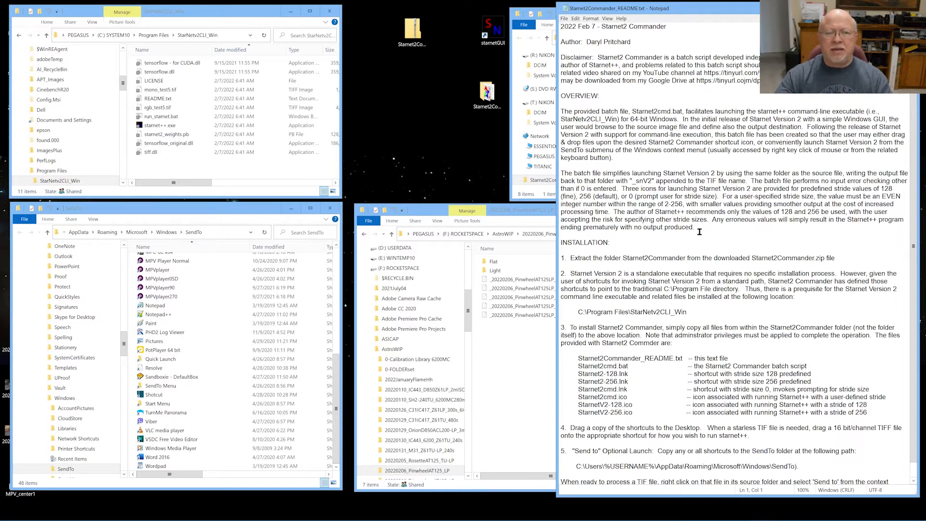
scroll(698, 237, down, 1)
scroll(700, 245, up, 1)
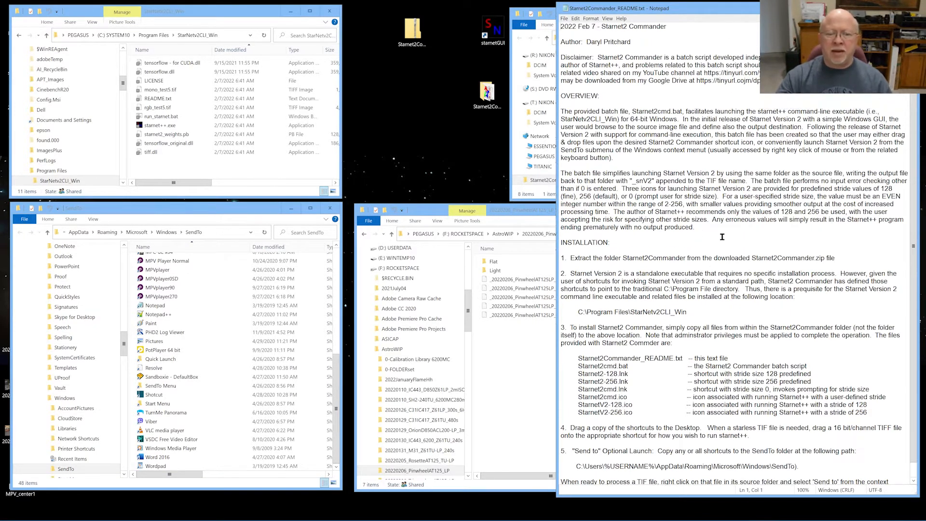
click(907, 8)
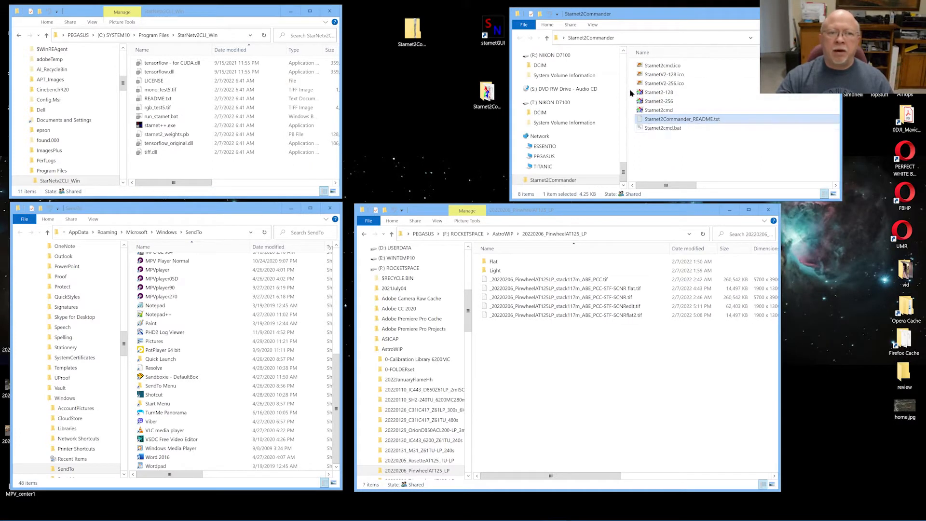
Open Starnet2cmd.bat for editing in Notepad
drag(633, 91, 664, 112)
mouse_move(663, 185)
mouse_down()
mouse_move(794, 186)
mouse_move(668, 186)
mouse_up()
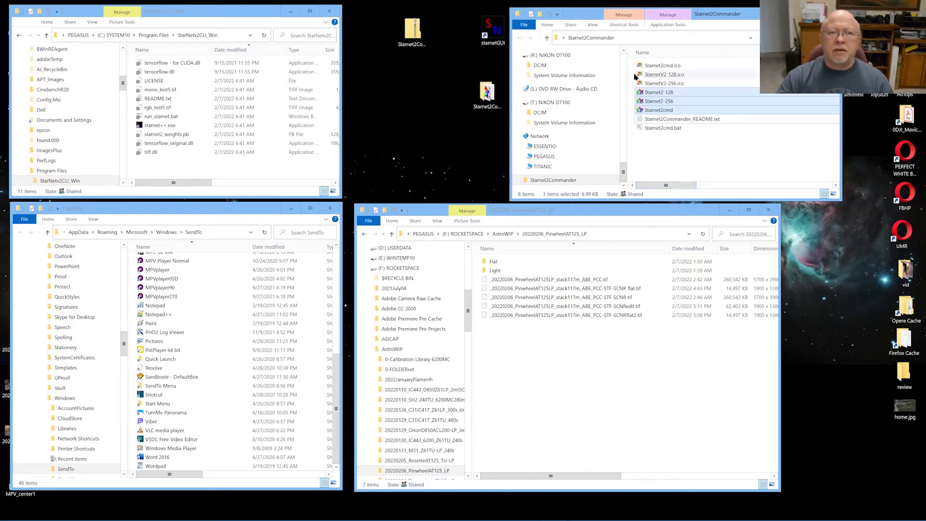
drag(631, 62, 640, 84)
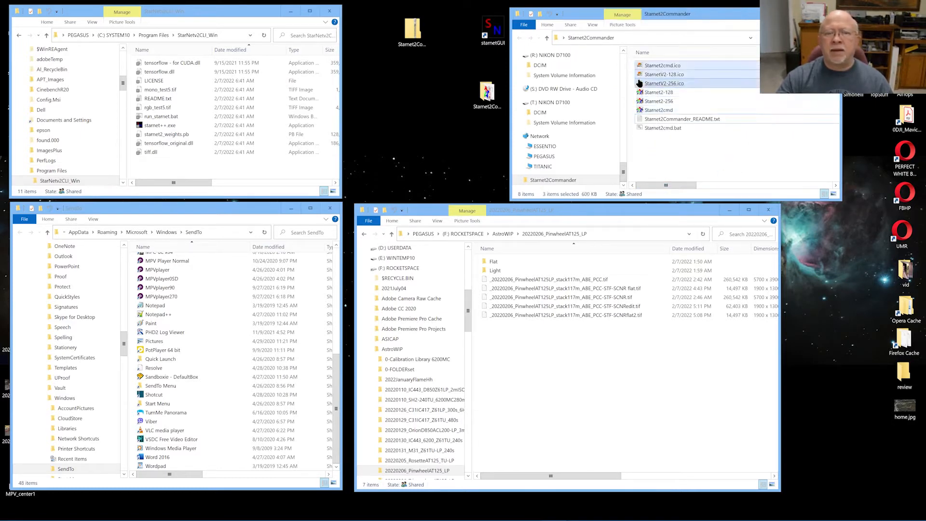
click(677, 158)
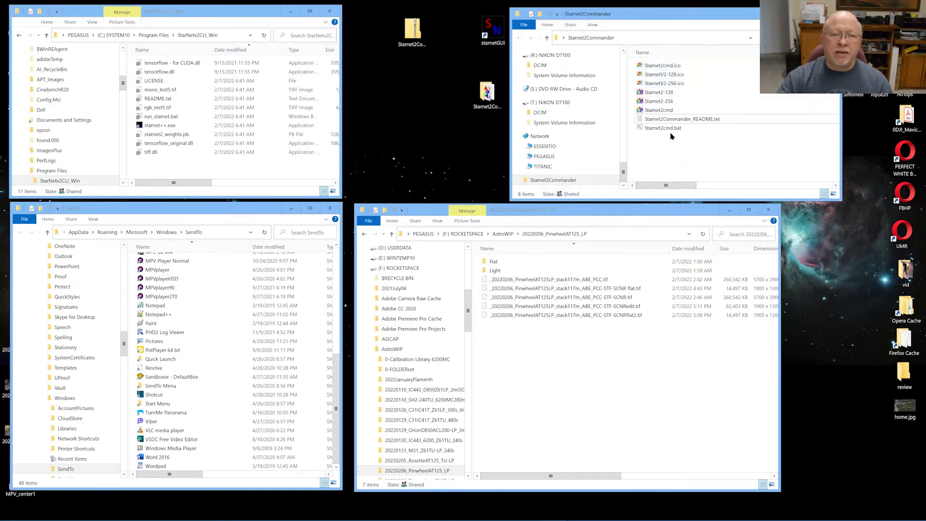
click(670, 132)
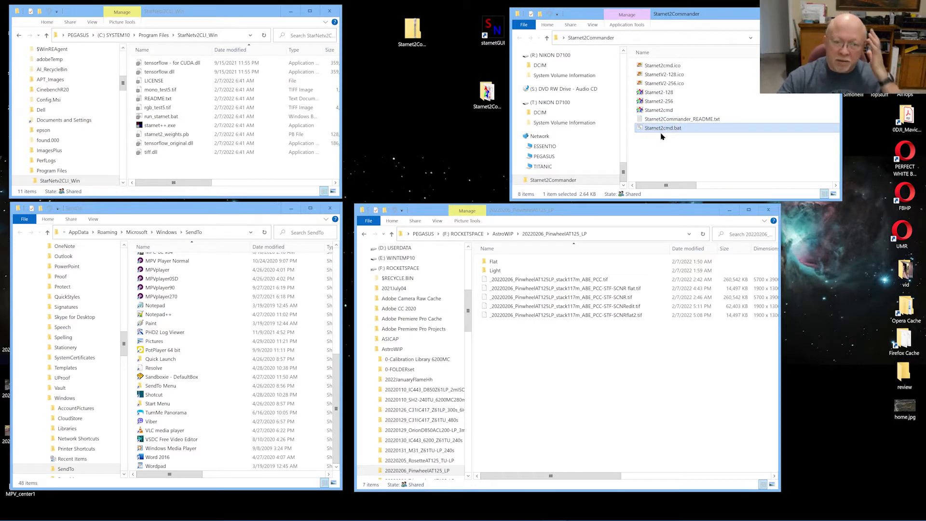
right_click(663, 136)
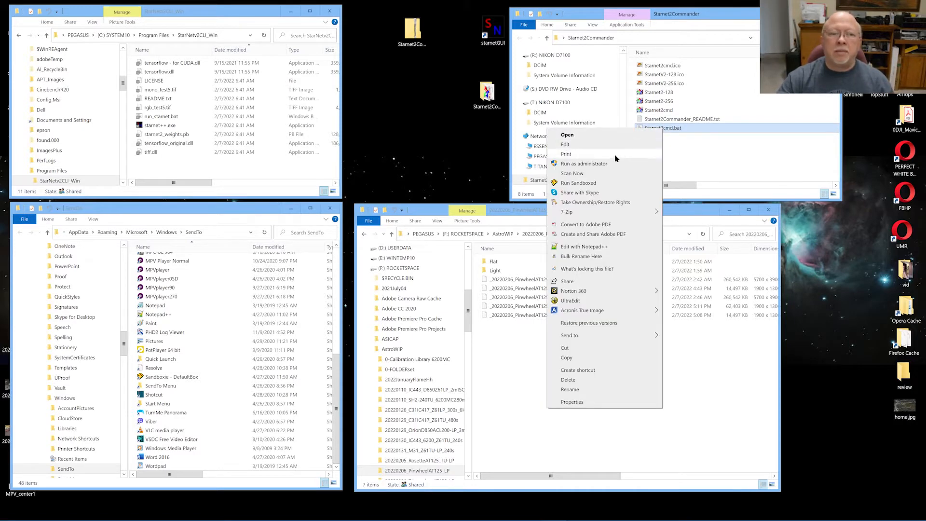
click(596, 145)
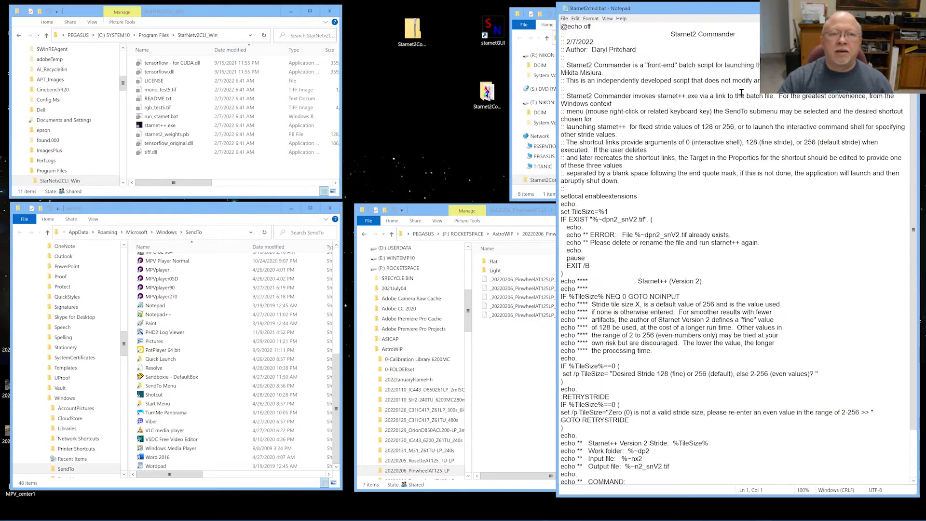
Widen Notepad to read the Starnet2cmd.bat script, including its Output file line, then close it unchanged
drag(556, 150, 425, 172)
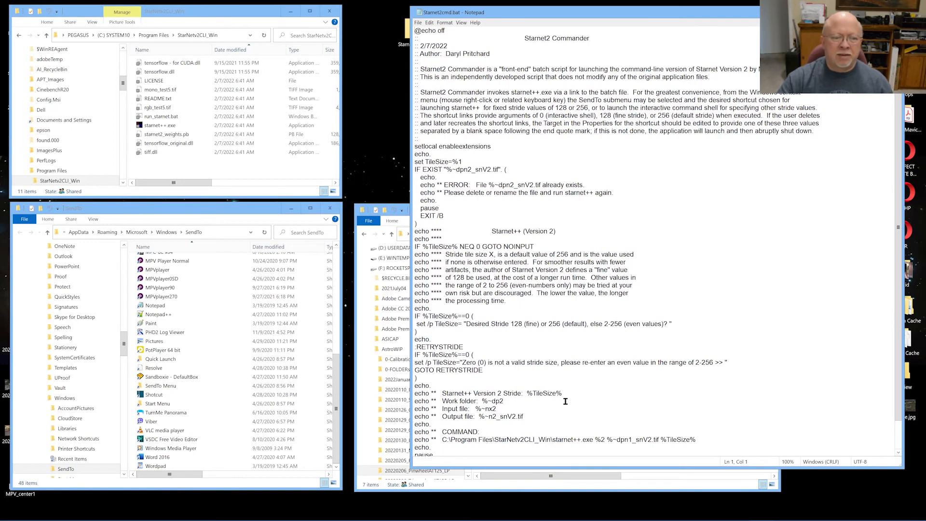
click(448, 415)
scroll(612, 367, down, 1)
scroll(614, 368, up, 1)
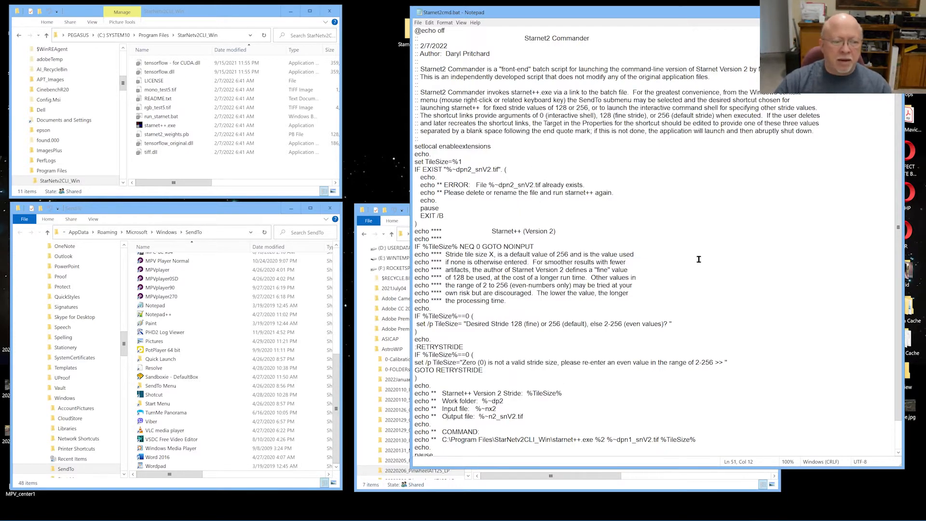
key(alt+F4)
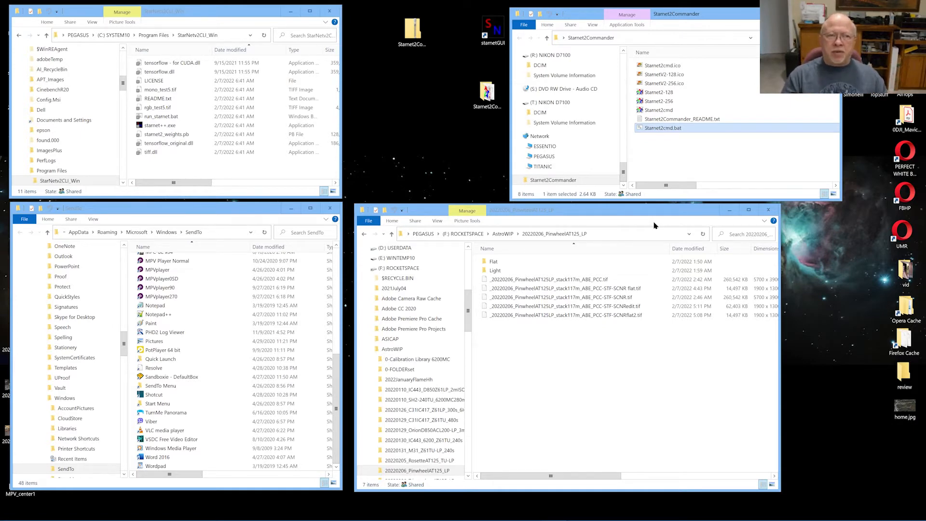
Copy the eight Starnet2Commander files into StarNetv2CLI_Win with admin permission, then close that window
click(228, 36)
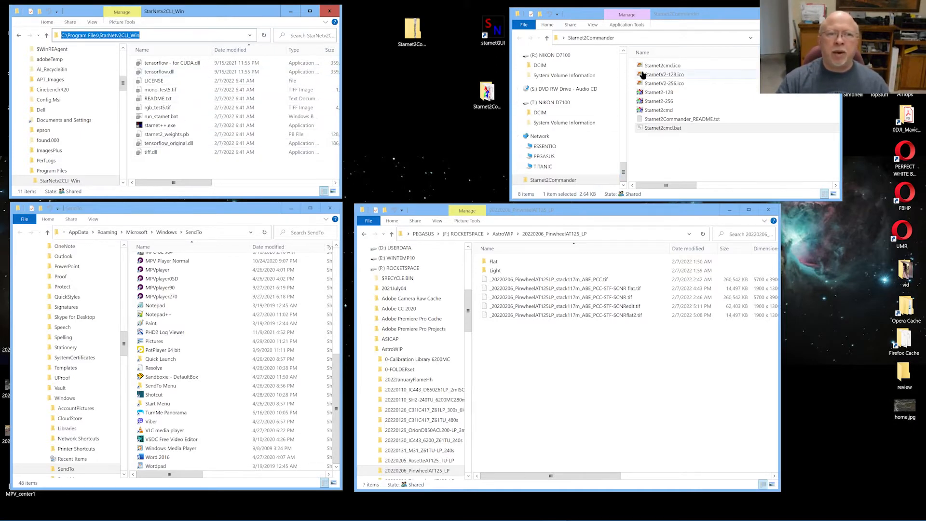
drag(758, 141, 248, 143)
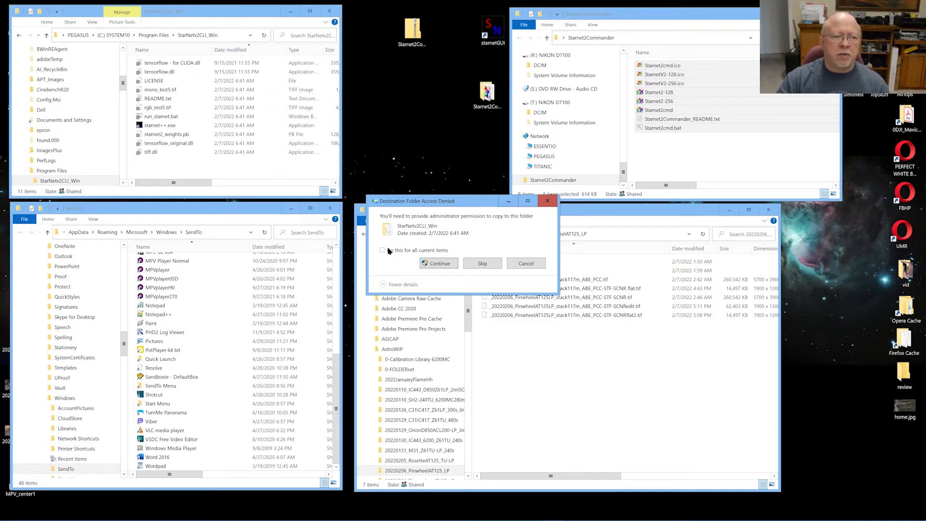
click(439, 263)
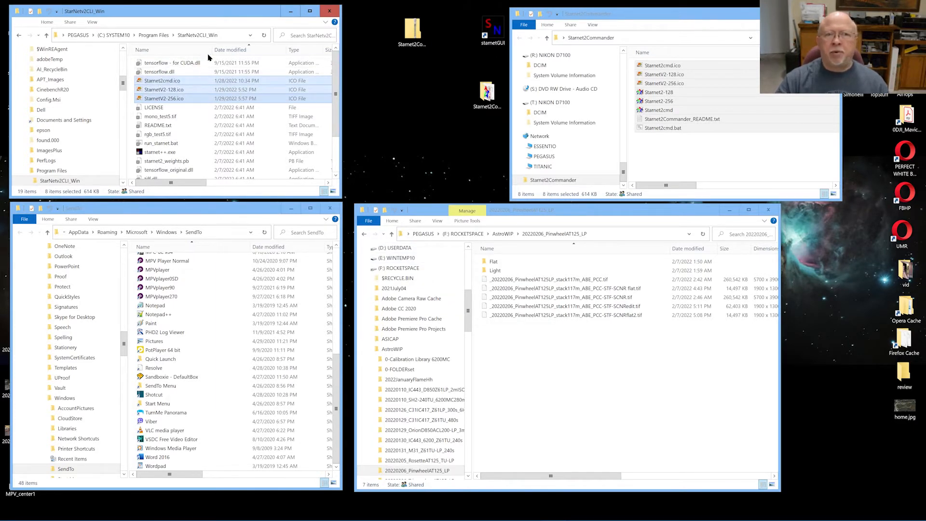
click(329, 11)
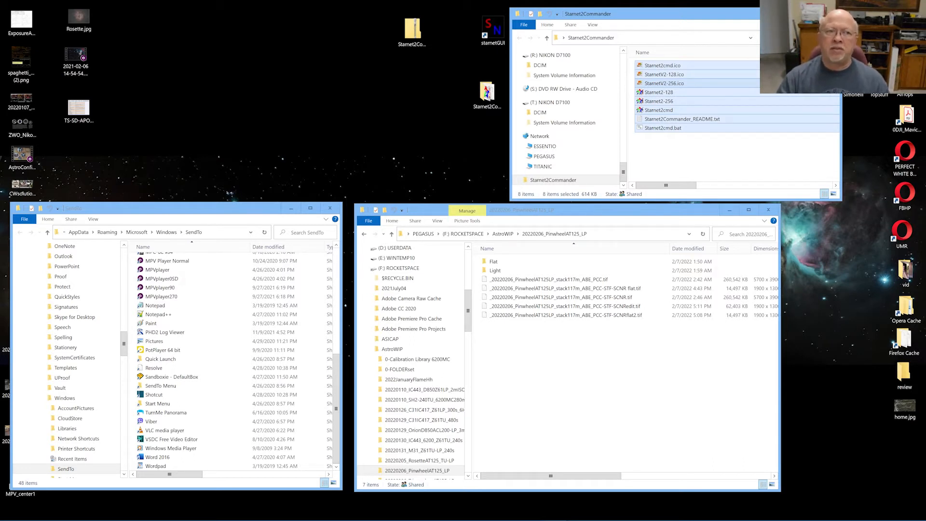
click(487, 94)
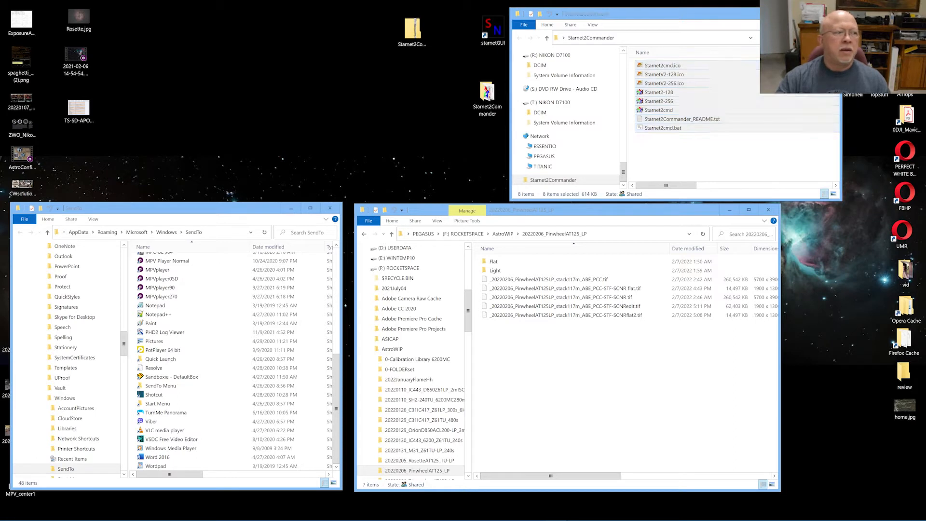
click(75, 55)
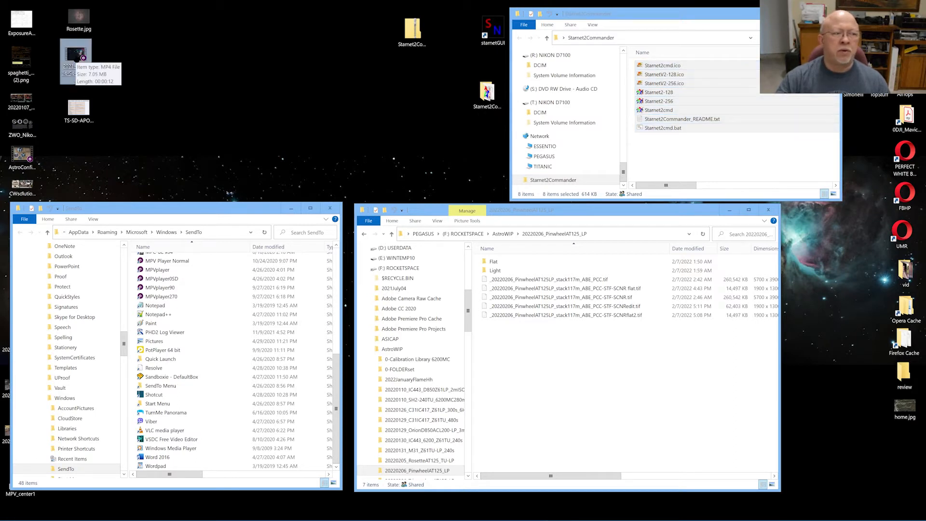
right_click(74, 57)
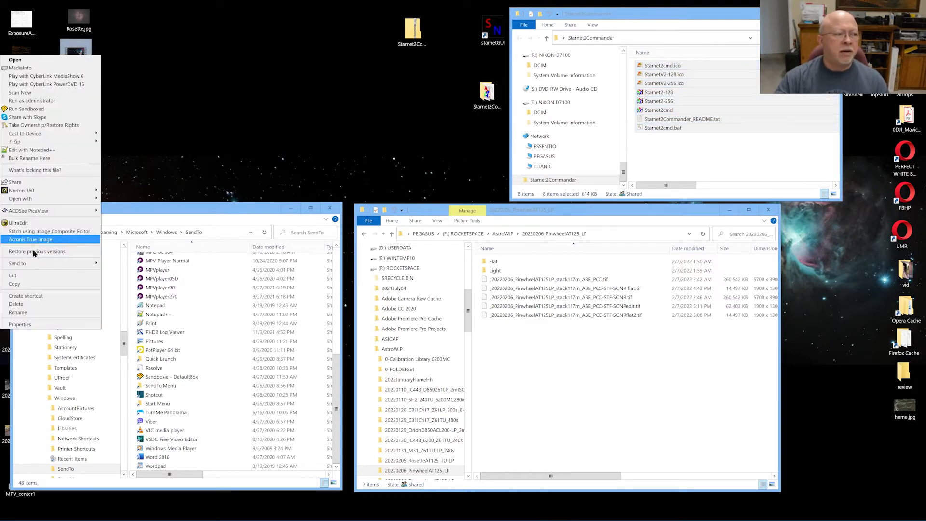
mouse_move(38, 265)
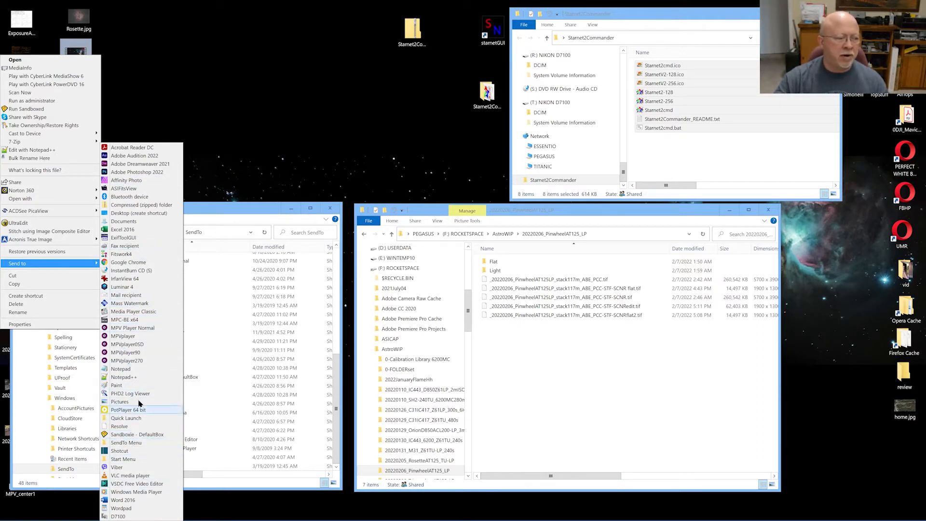
click(50, 289)
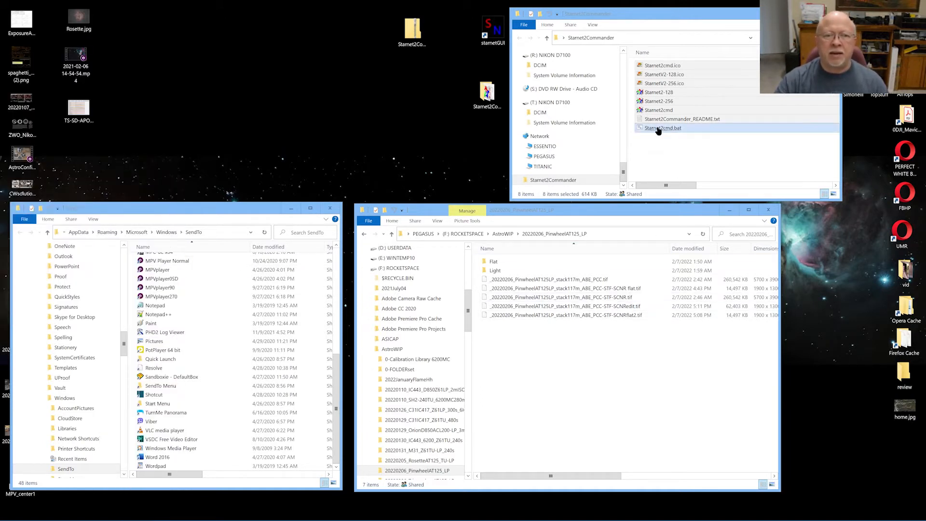
Delete the stray ').' after the SendTo path in Starnet2Commander_README.txt and save it
double_click(703, 122)
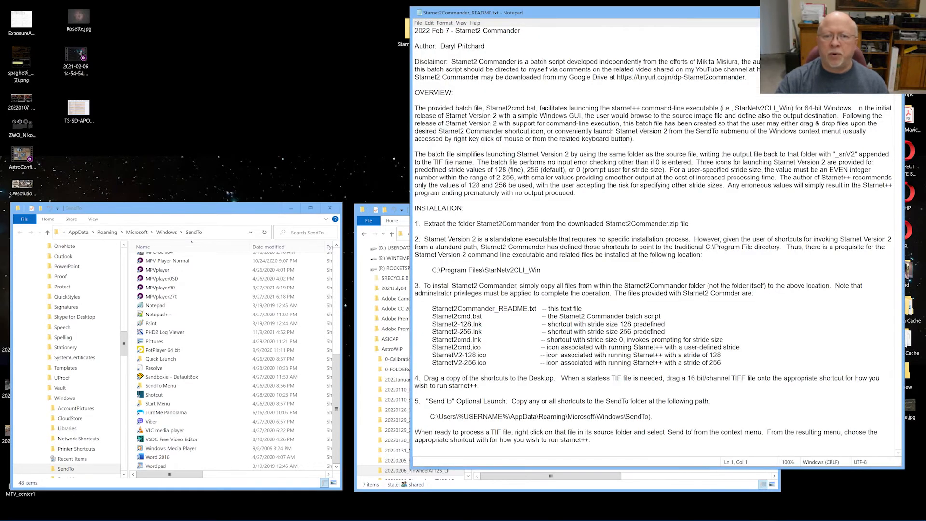
drag(435, 417, 645, 418)
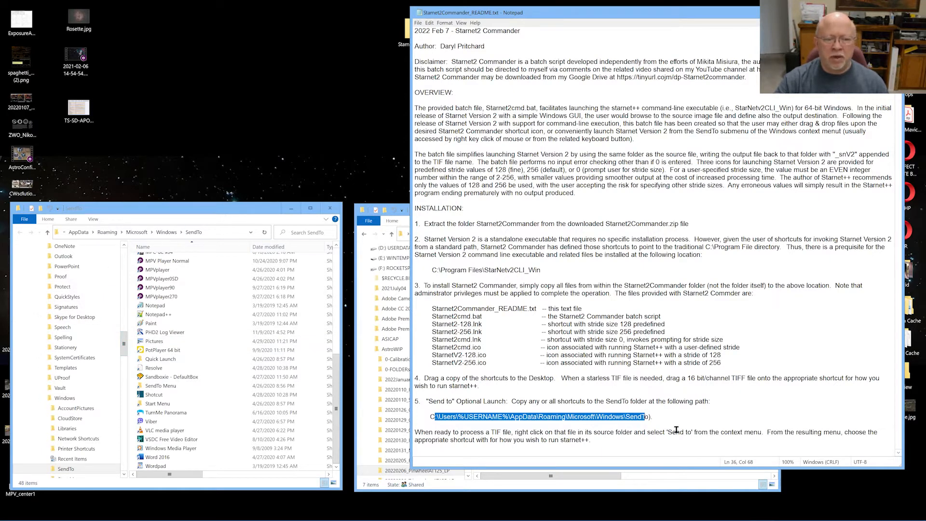
click(648, 416)
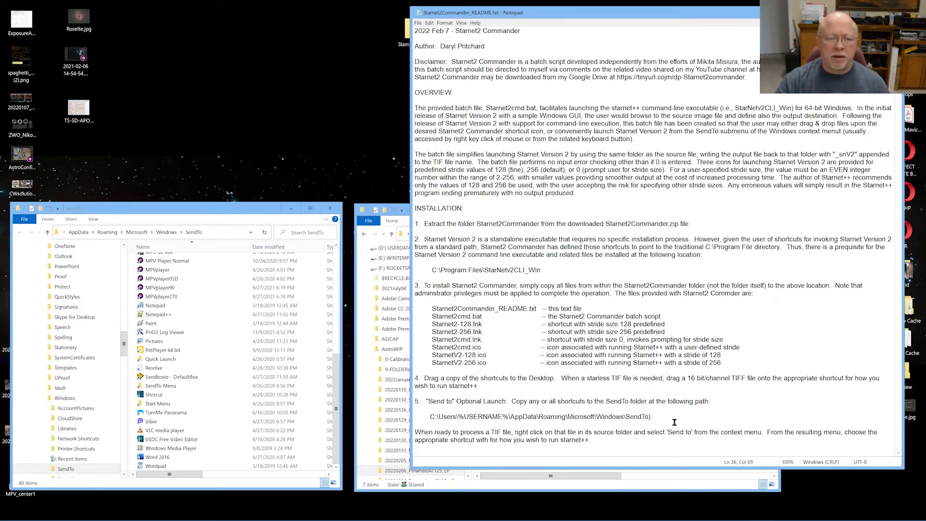
key(Delete)
key(Delete)
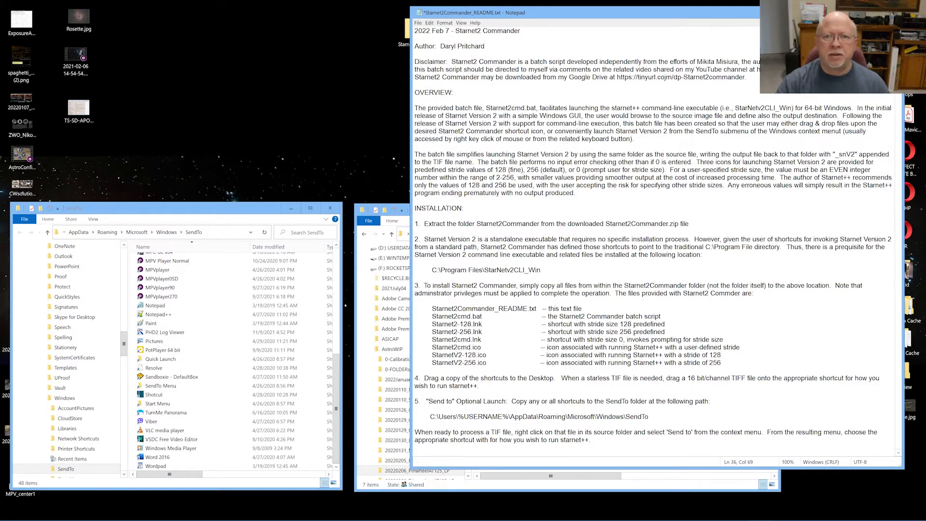
key(alt+F4)
click(434, 271)
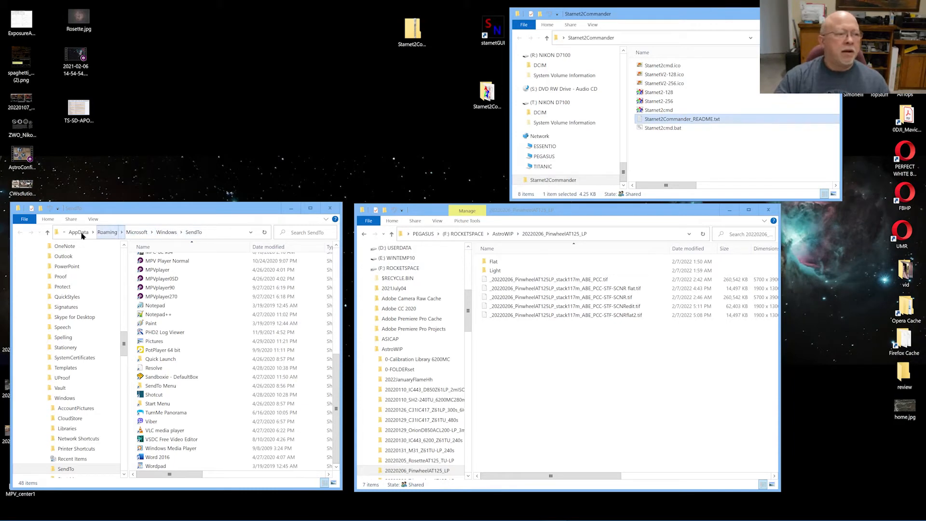
Copy the Starnet2-128, Starnet2-256 and Starnet2cmd shortcuts from Starnet2Commander into SendTo
click(221, 233)
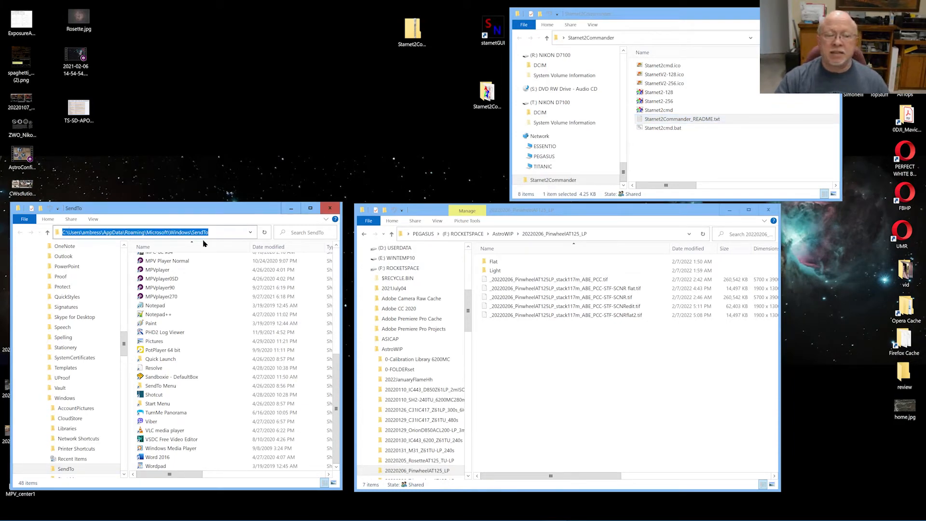
click(659, 145)
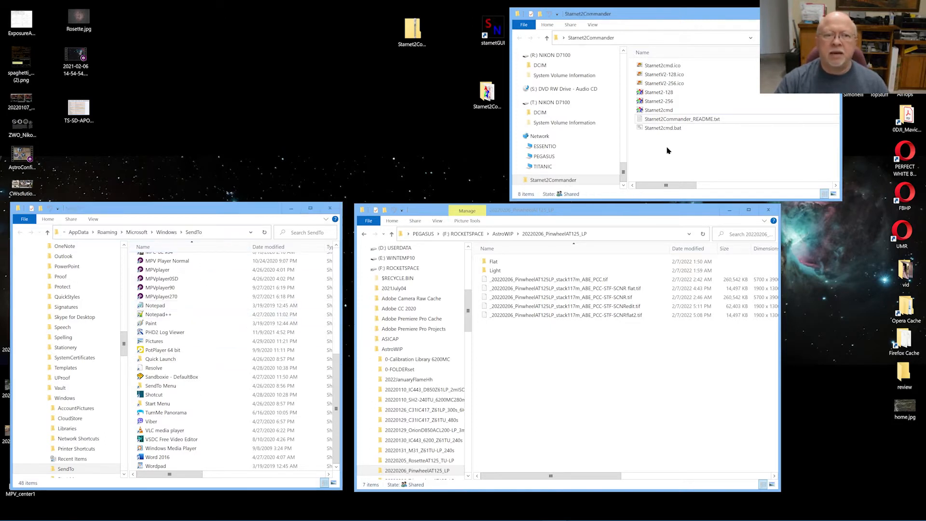
drag(631, 86, 679, 113)
click(631, 92)
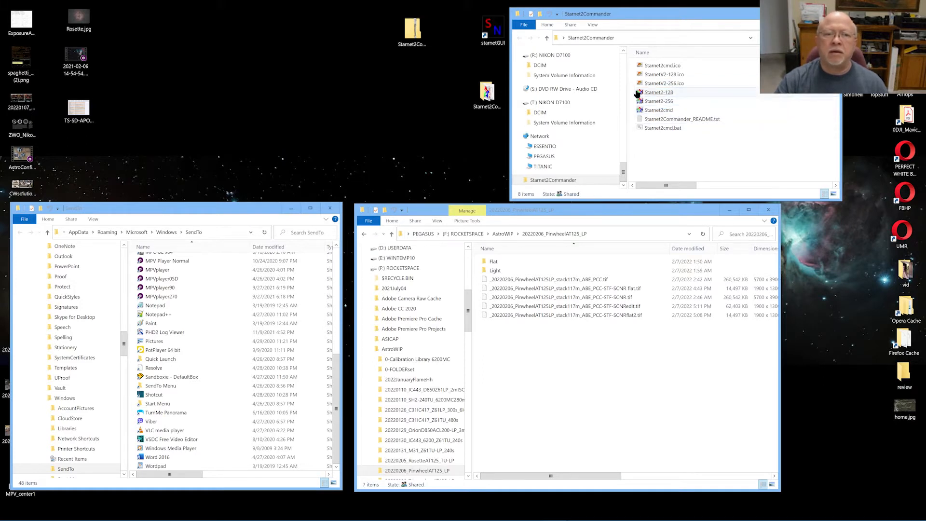
mouse_move(631, 94)
mouse_down()
mouse_move(685, 111)
mouse_move(656, 102)
mouse_move(365, 250)
mouse_move(213, 340)
mouse_move(224, 333)
mouse_move(137, 331)
mouse_move(137, 286)
mouse_move(150, 256)
mouse_move(188, 253)
mouse_up()
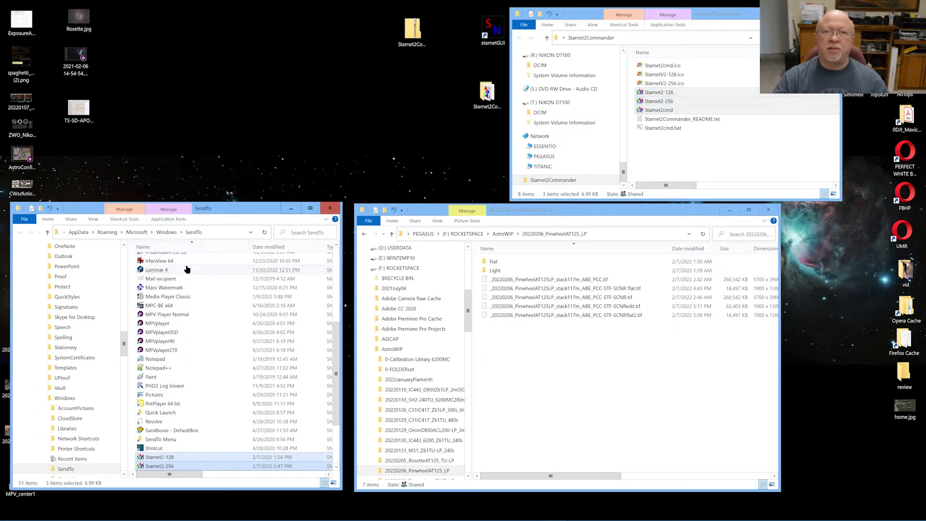
Check the three new Starnet2 shortcuts in SendTo, then close the SendTo window
click(186, 270)
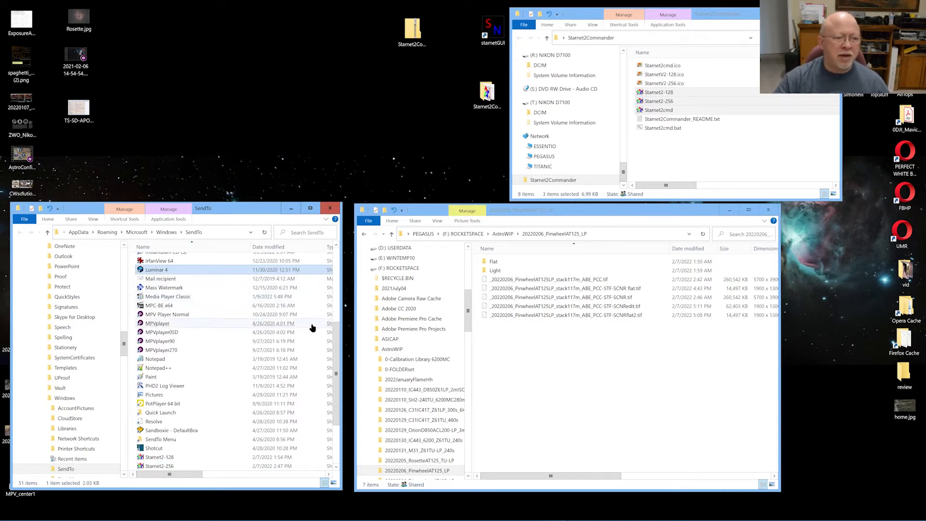
scroll(331, 333, down, 3)
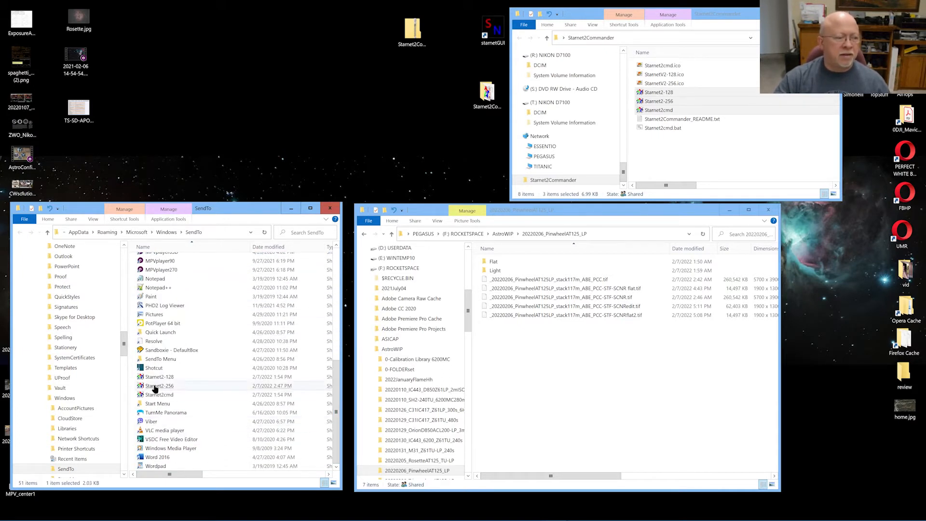
drag(132, 373, 145, 398)
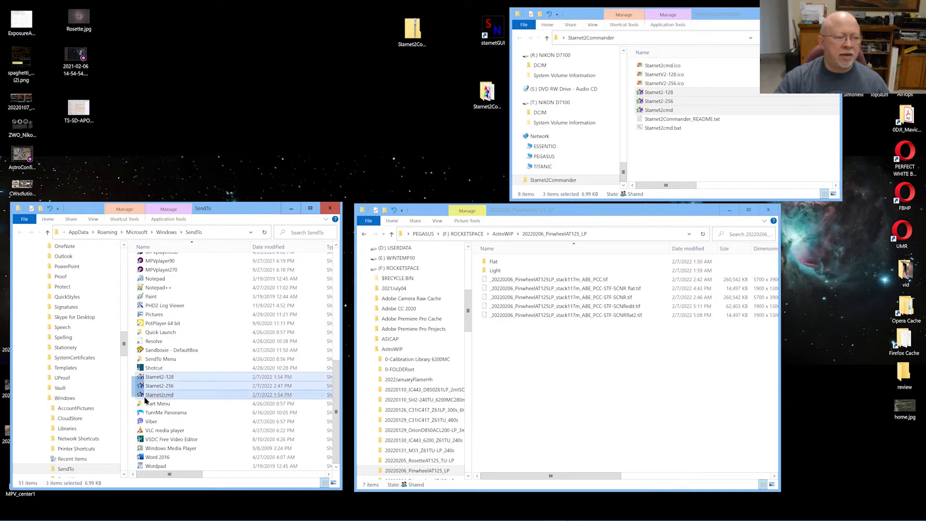
click(131, 387)
click(327, 209)
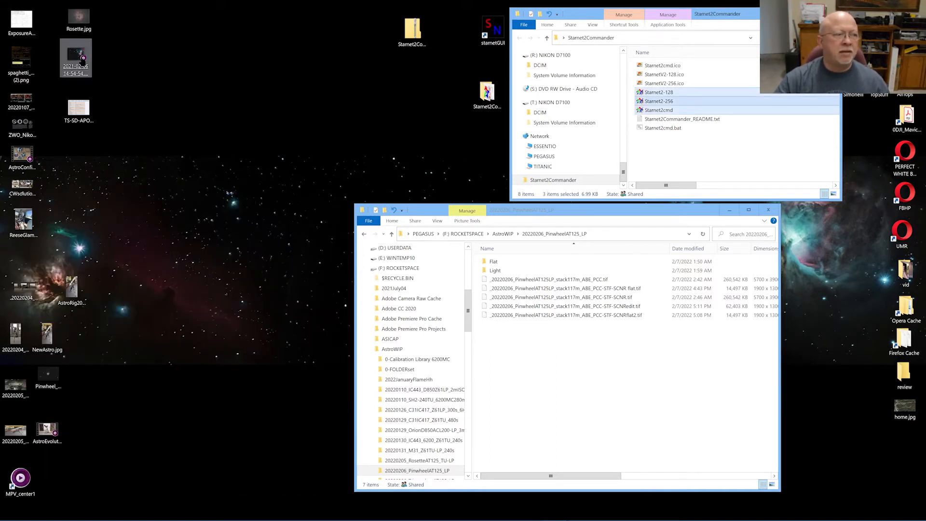
Check that a desktop file's Send to submenu lists Starnet2-128, Starnet2-256 and Starnet2cmd, then dismiss it
right_click(83, 61)
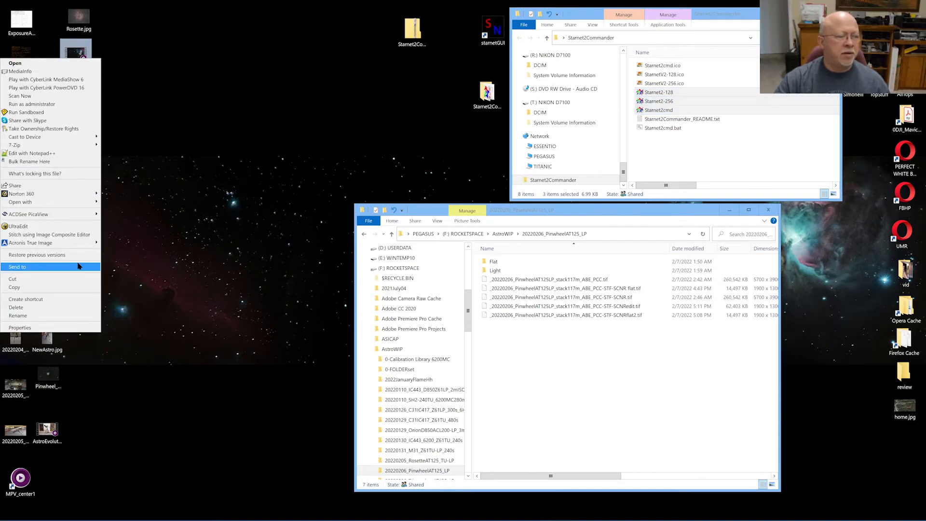
mouse_move(81, 271)
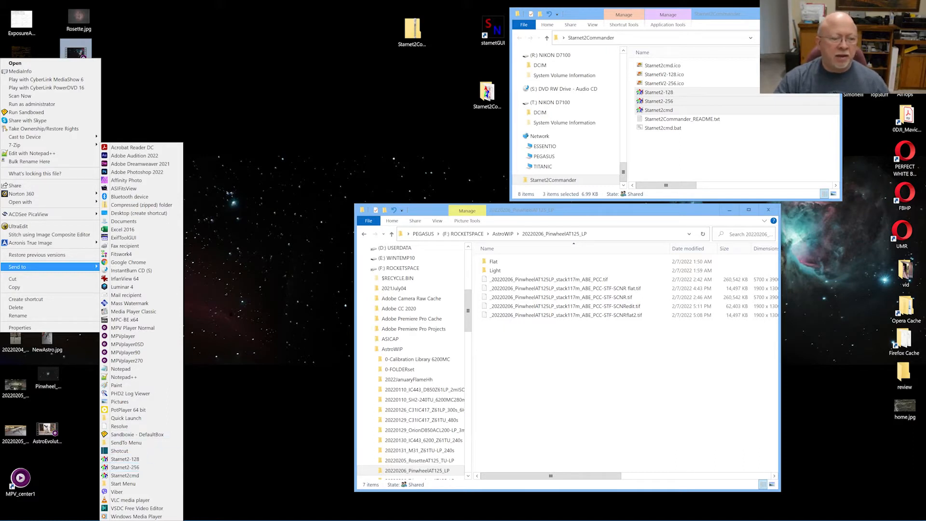
click(251, 309)
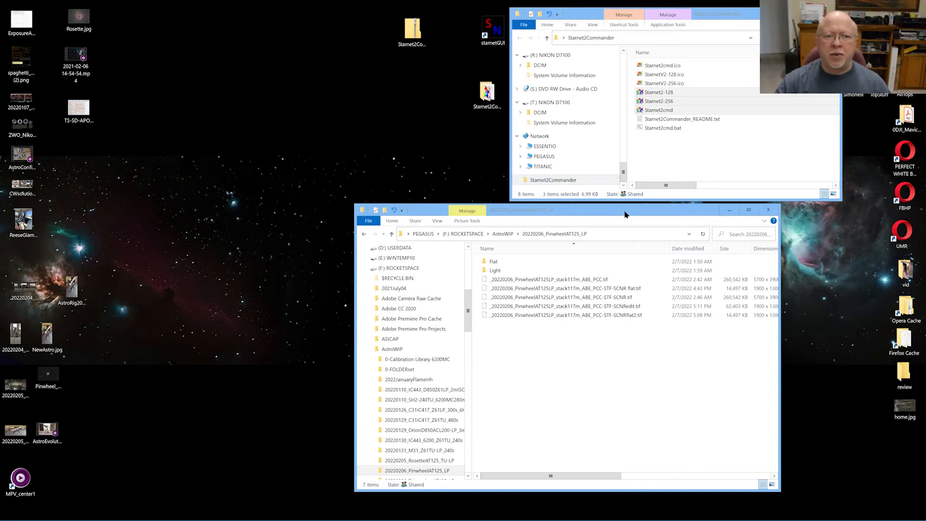
Drag the Starnet2-128, Starnet2-256 and Starnet2cmd shortcuts onto the desktop and close Starnet2Commander
drag(624, 214, 693, 183)
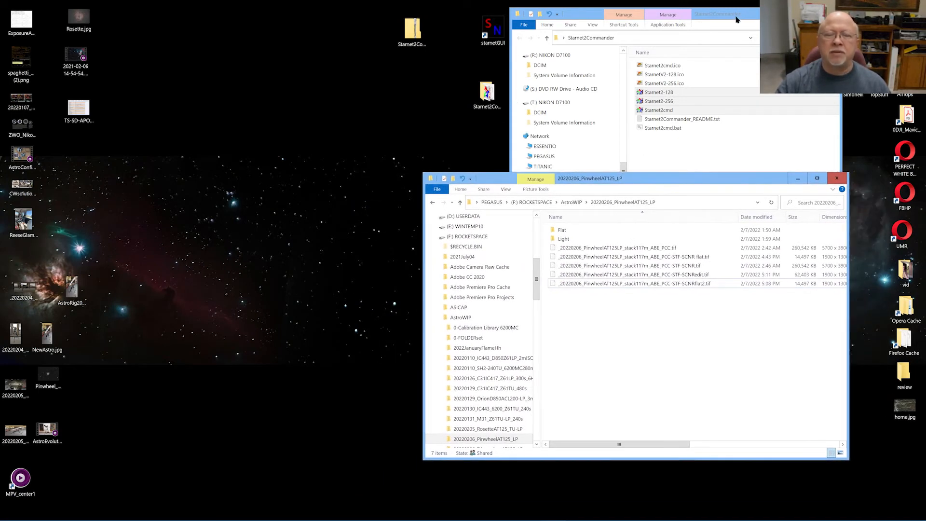
drag(736, 19, 305, 183)
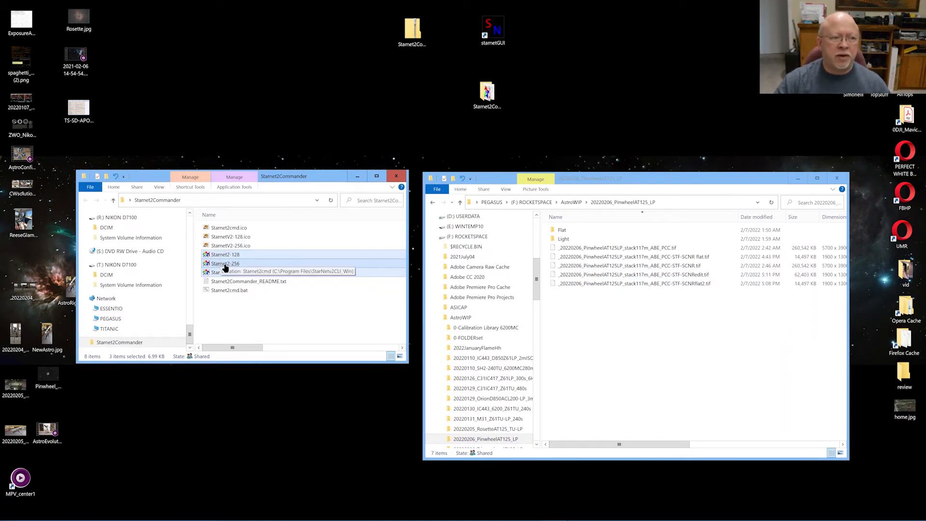
drag(225, 268, 270, 63)
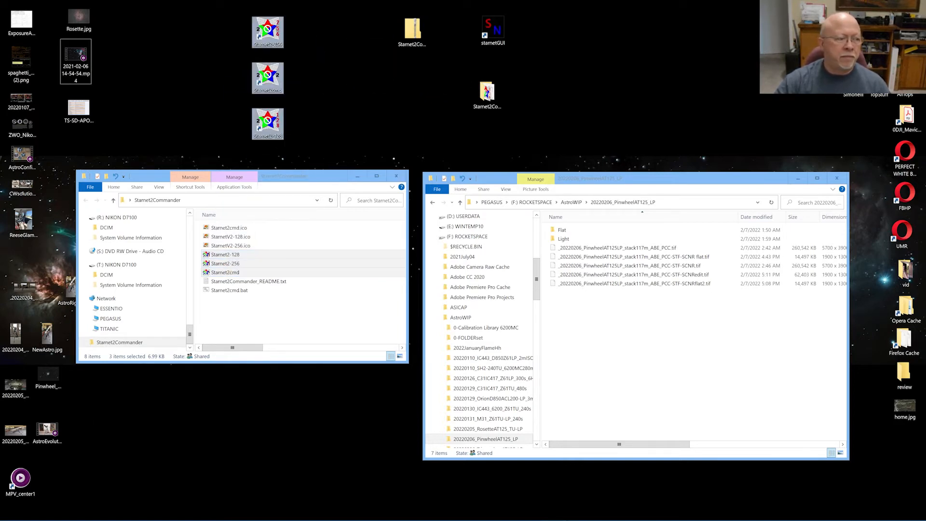
click(193, 113)
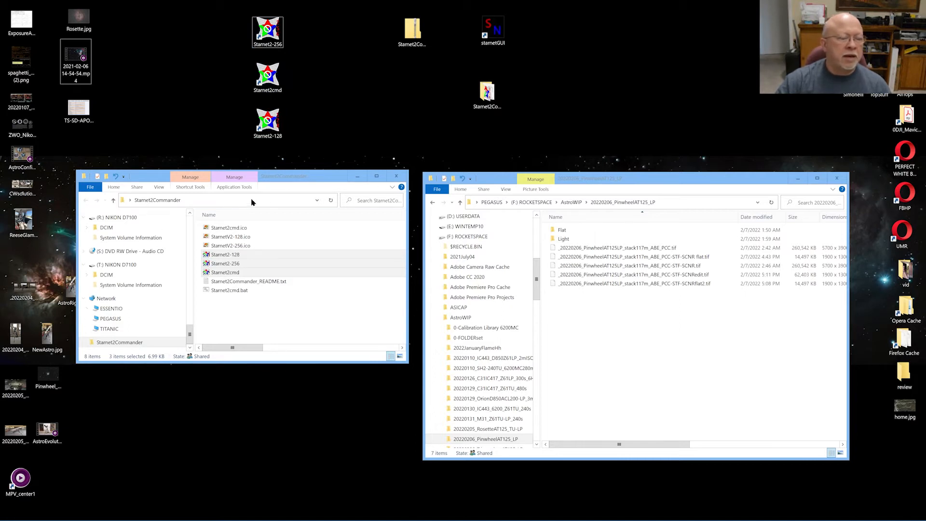
click(398, 177)
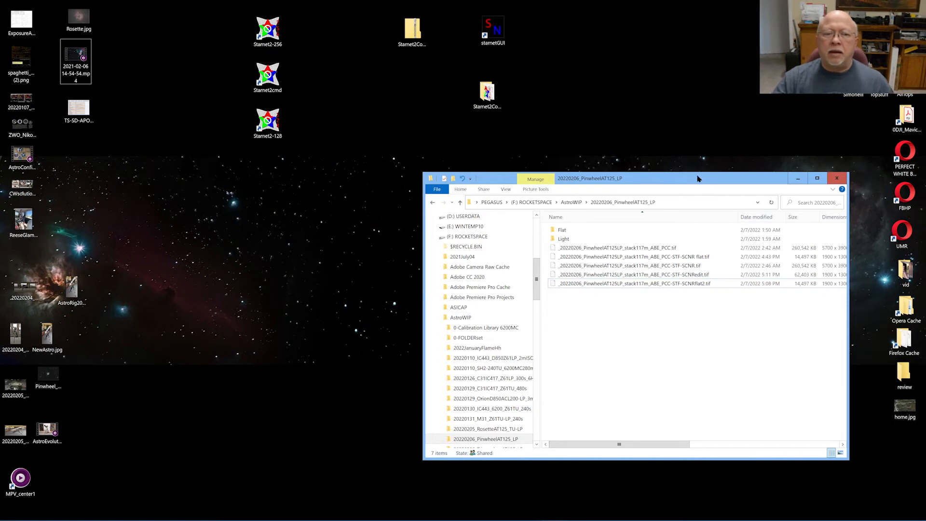
Drag the SCNR flat TIFF onto the desktop Starnet2 shortcut to produce flat_snV2.tif
drag(699, 183, 593, 185)
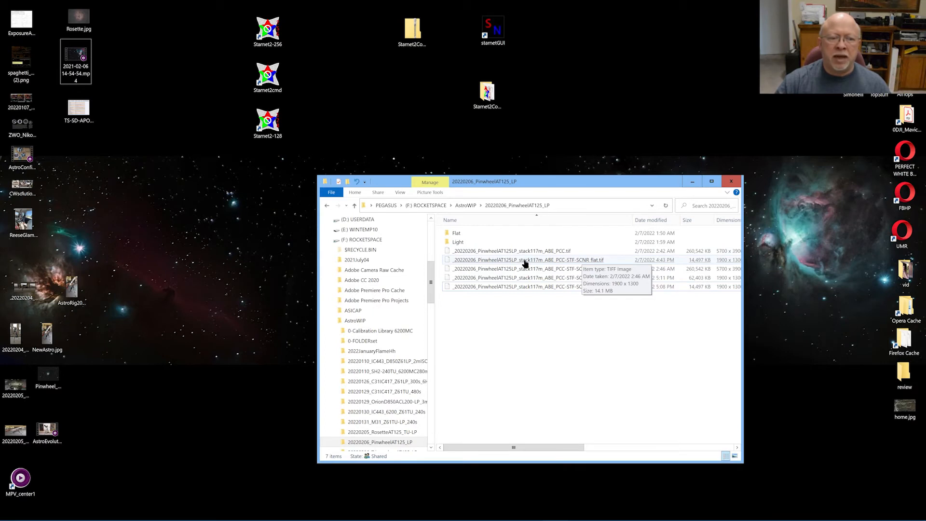
click(603, 263)
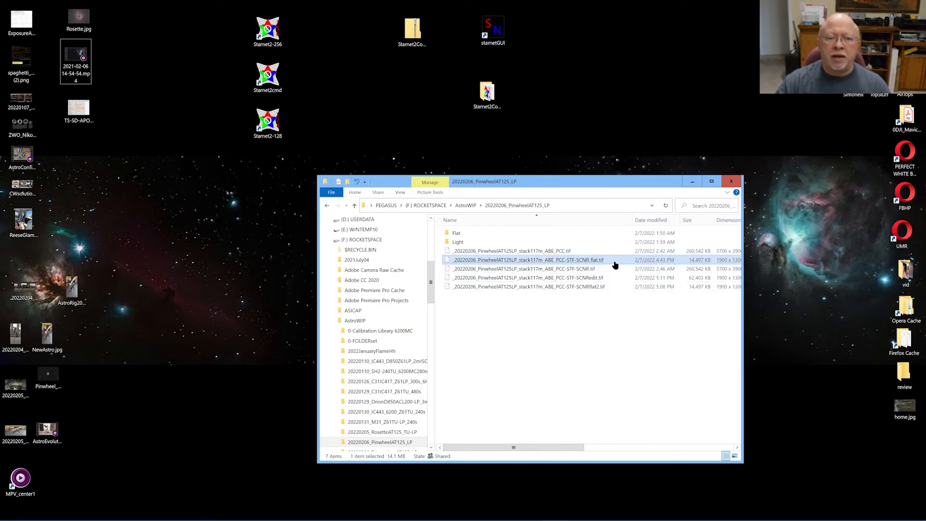
drag(740, 287, 838, 288)
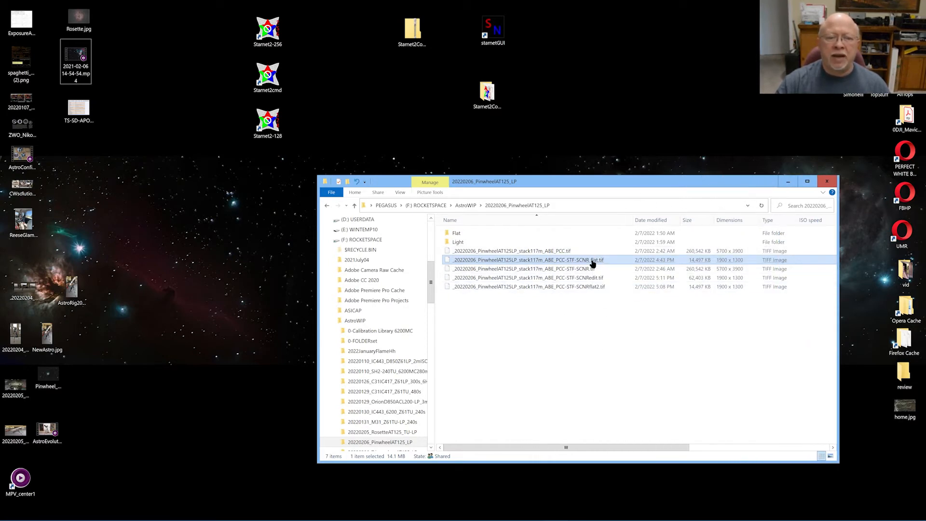
drag(593, 263, 264, 42)
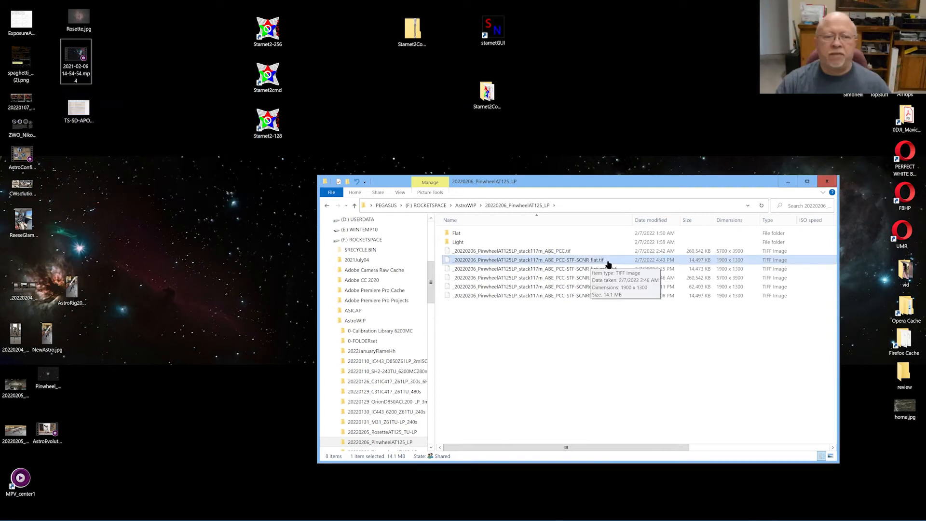
Check the new flat_snV2 starless file beside the full-size SCNR TIFF in the Pinwheel folder
click(597, 270)
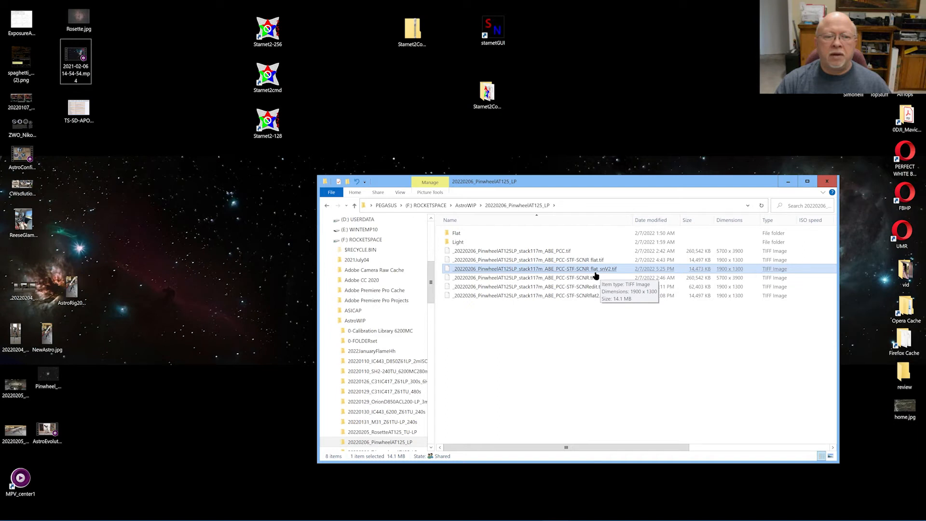
click(598, 278)
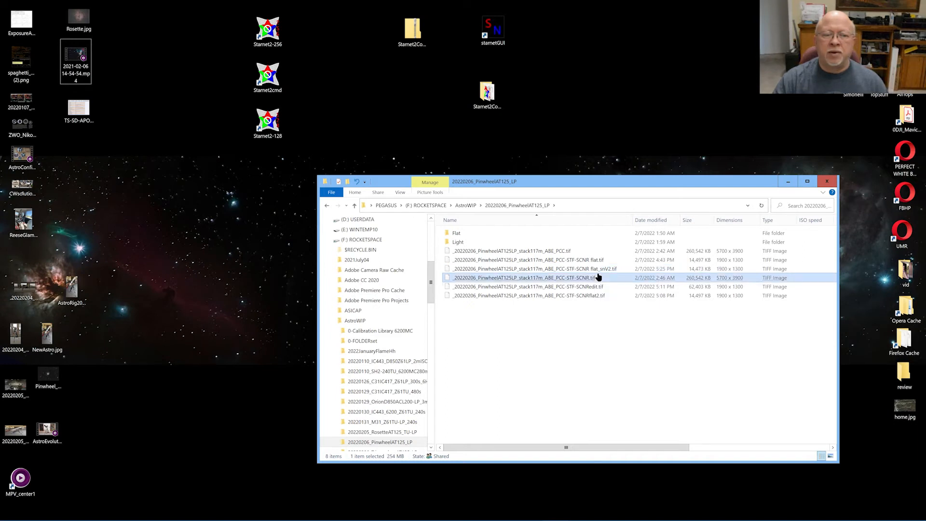
click(603, 350)
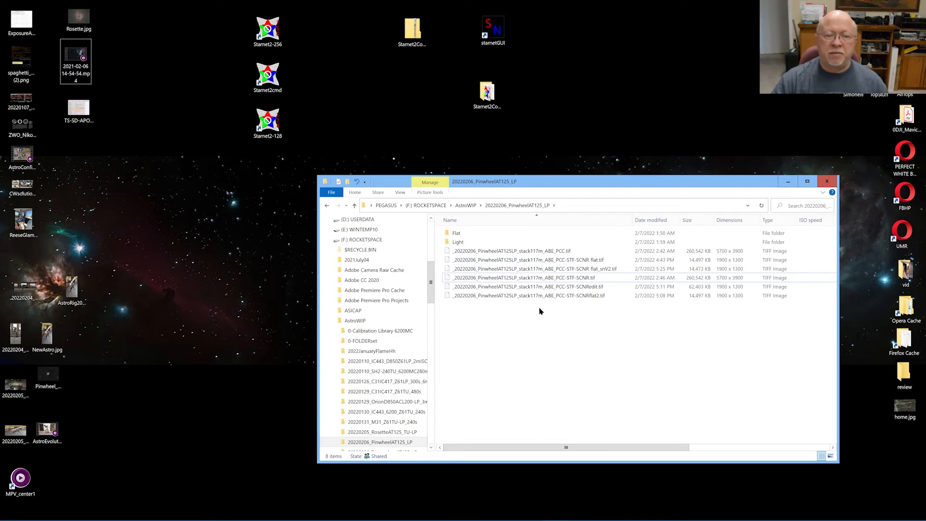
right_click(560, 264)
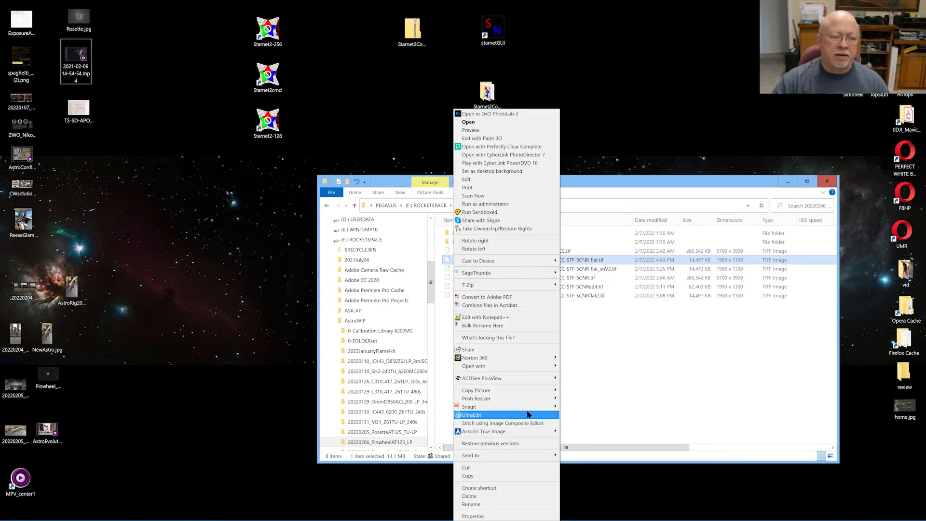
mouse_move(513, 460)
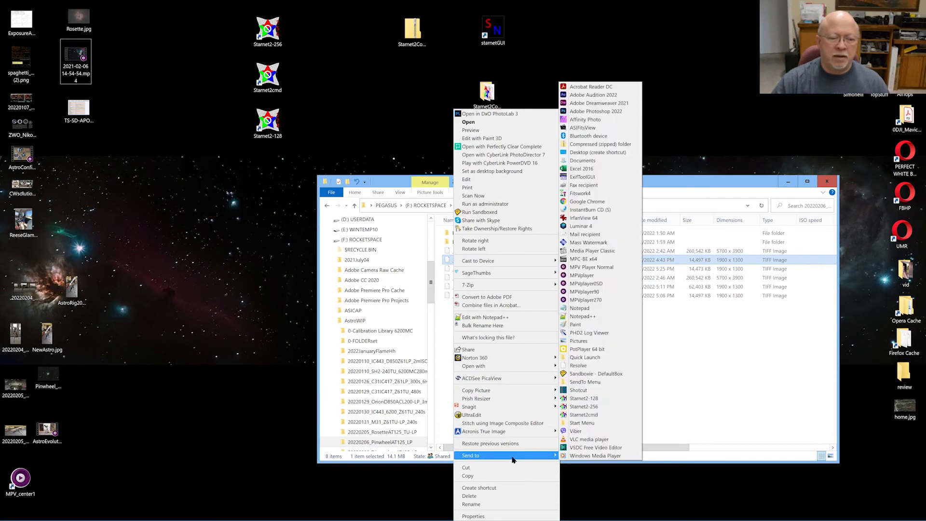
click(602, 416)
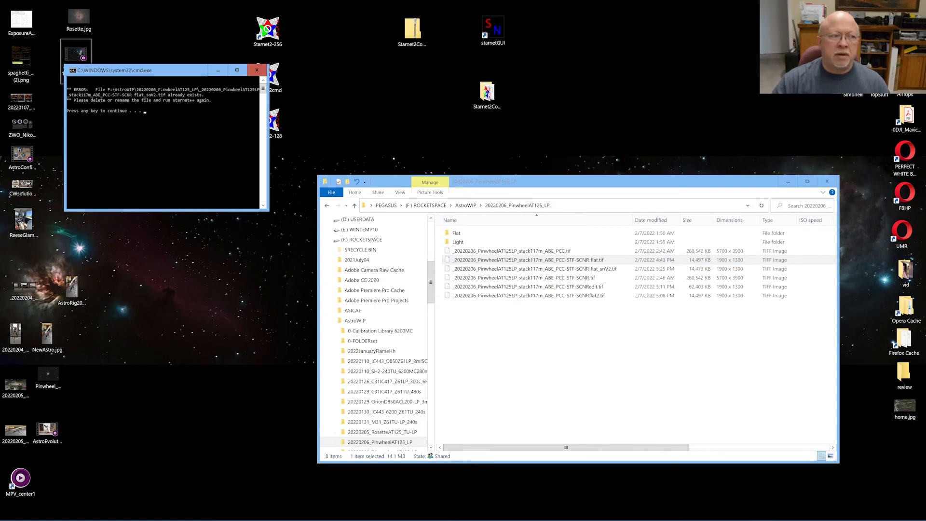
drag(162, 72, 576, 204)
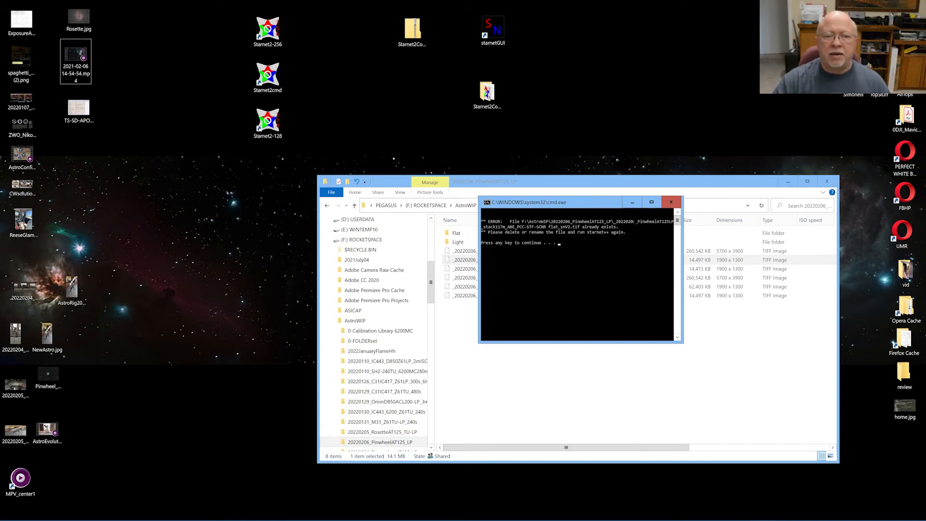
click(671, 203)
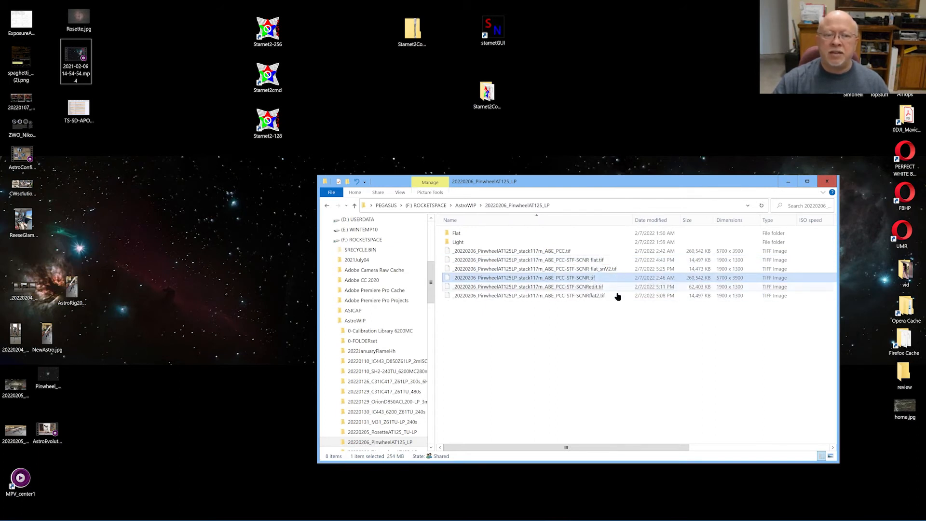
Delete the old flat_snV2.tif starless file
click(606, 270)
right_click(606, 272)
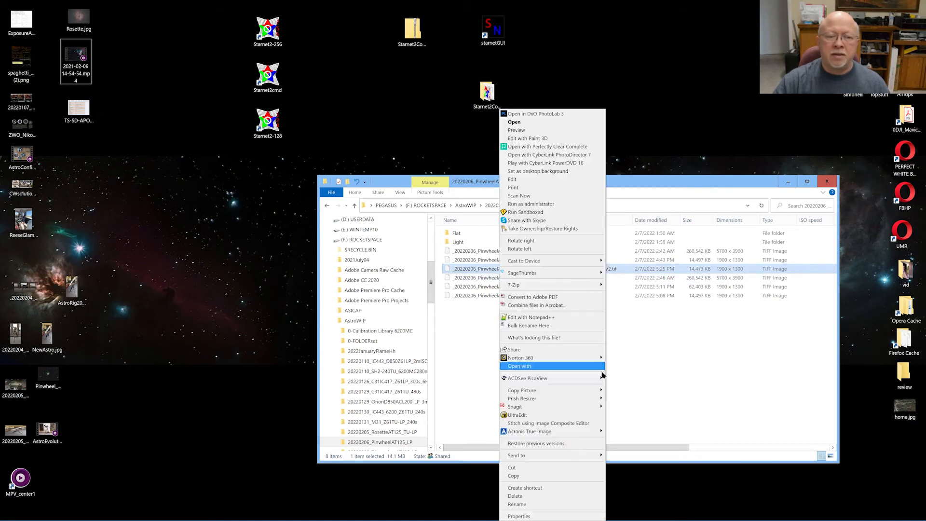
click(530, 499)
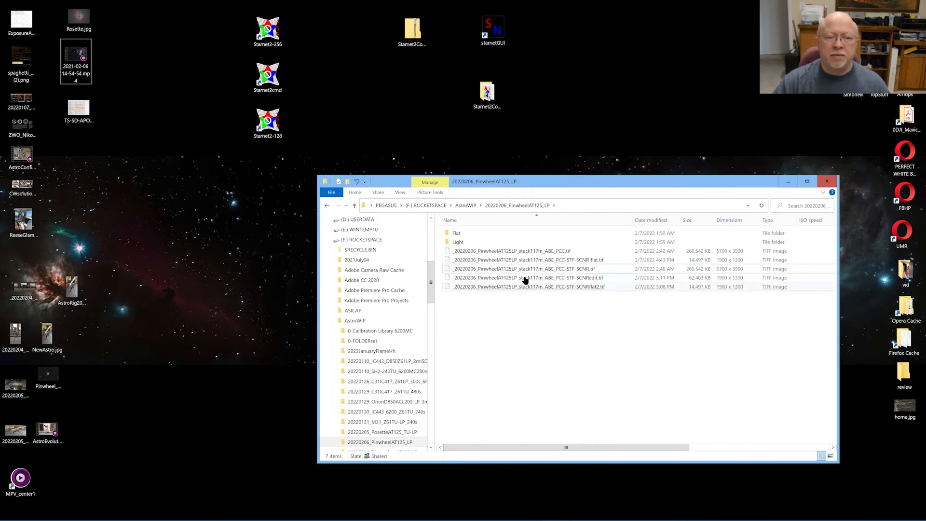
Send SCNR flat.tif to Starnet2cmd and enter a stride of 200 in the console
click(511, 262)
right_click(515, 260)
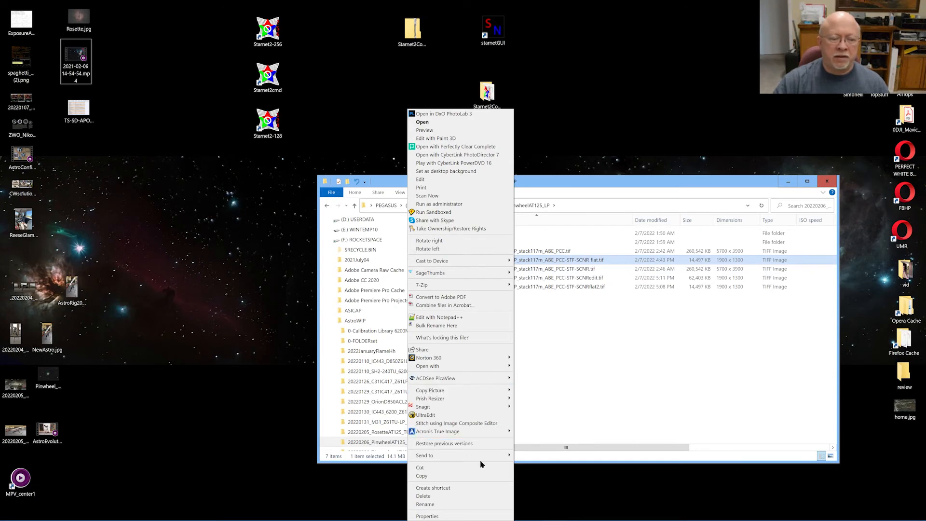
mouse_move(482, 456)
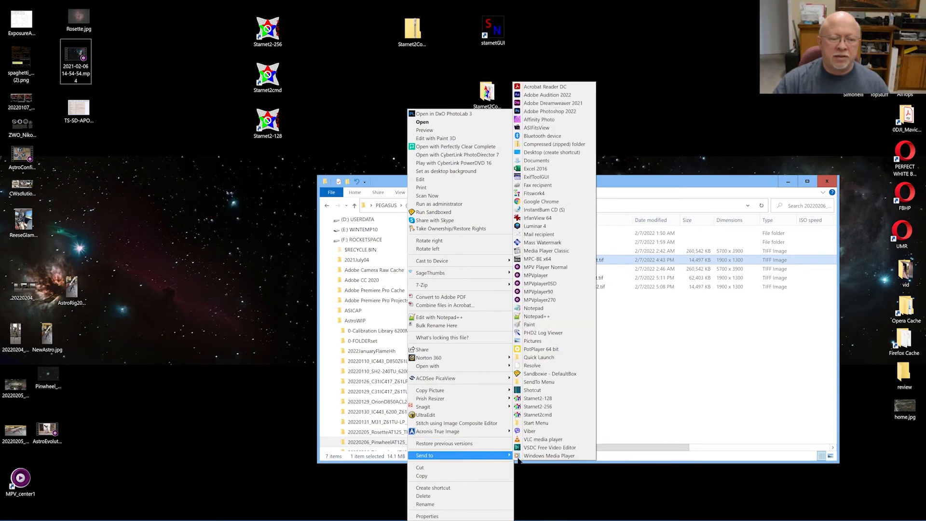
click(533, 414)
drag(188, 86, 520, 155)
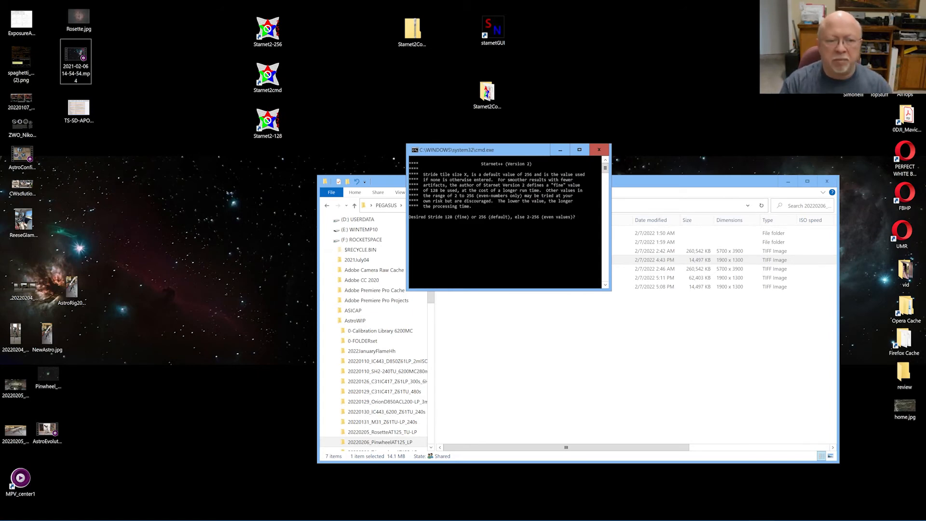
text(100)
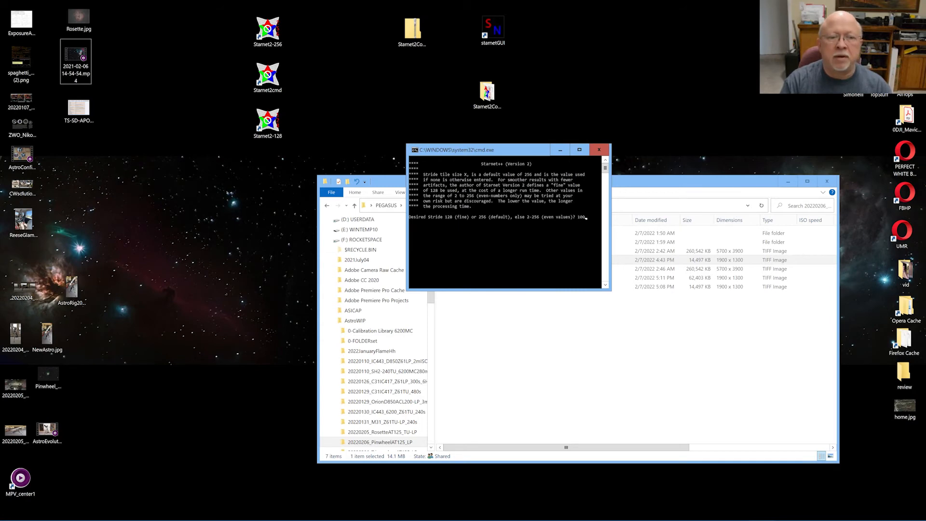
key(BackSpace)
key(BackSpace)
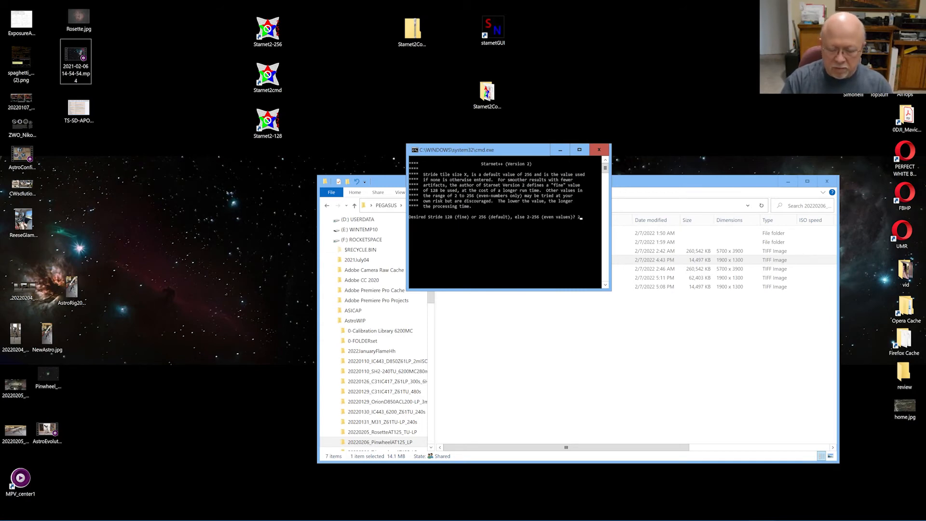
text(200)
key(Return)
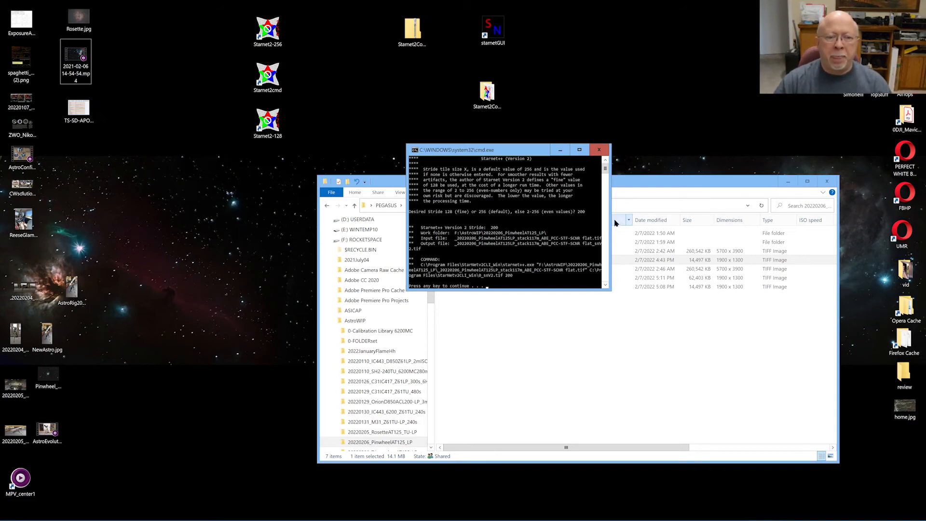
Widen the Starnet++ console, run star removal on the flat TIFF, then show the desktop
drag(611, 220, 881, 236)
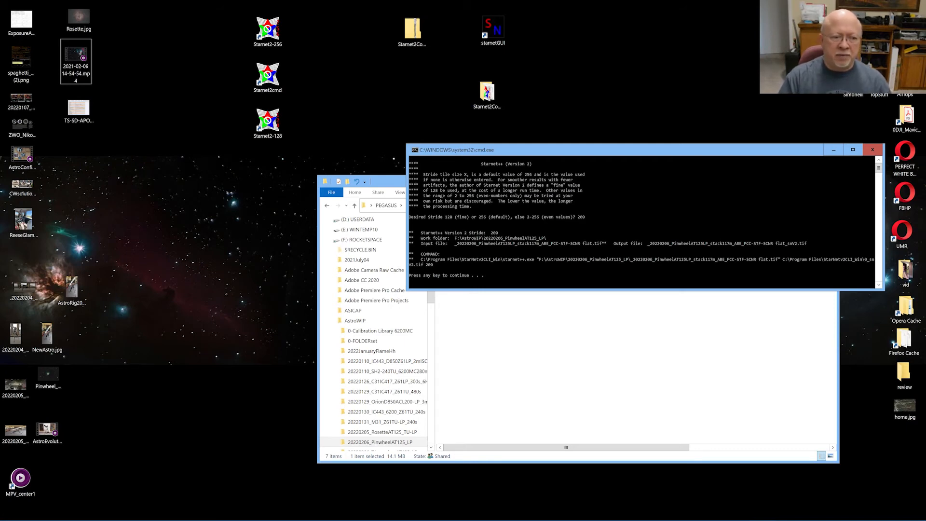
key(Return)
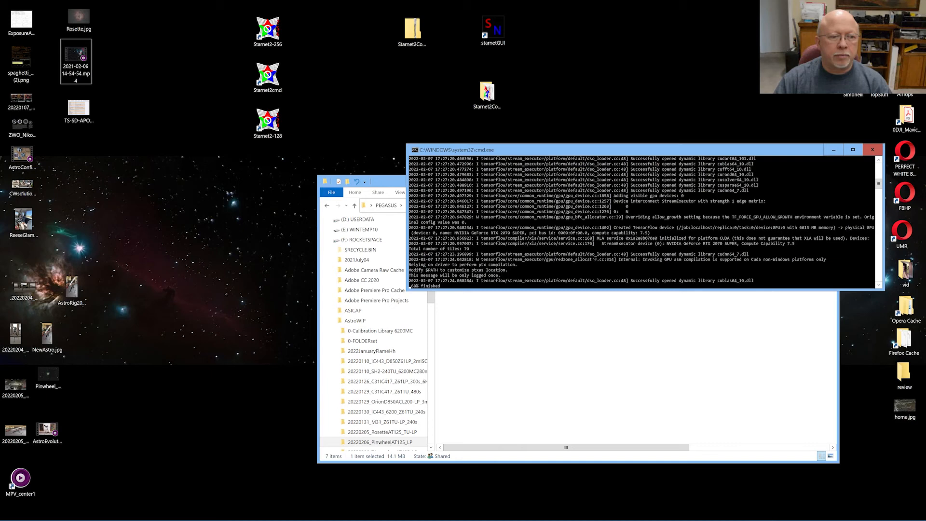
key(super+d)
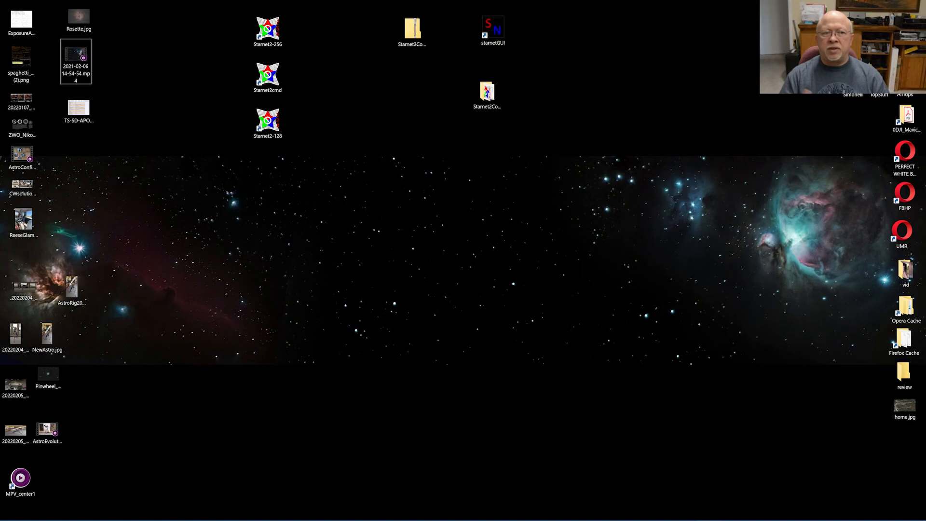
Start Adobe Photoshop 2022 from the Start menu program list
click(393, 511)
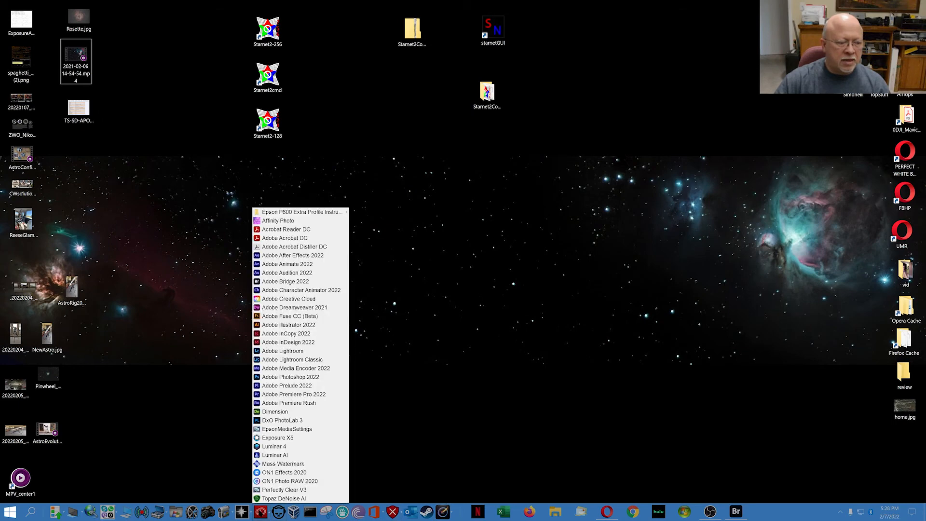
click(269, 504)
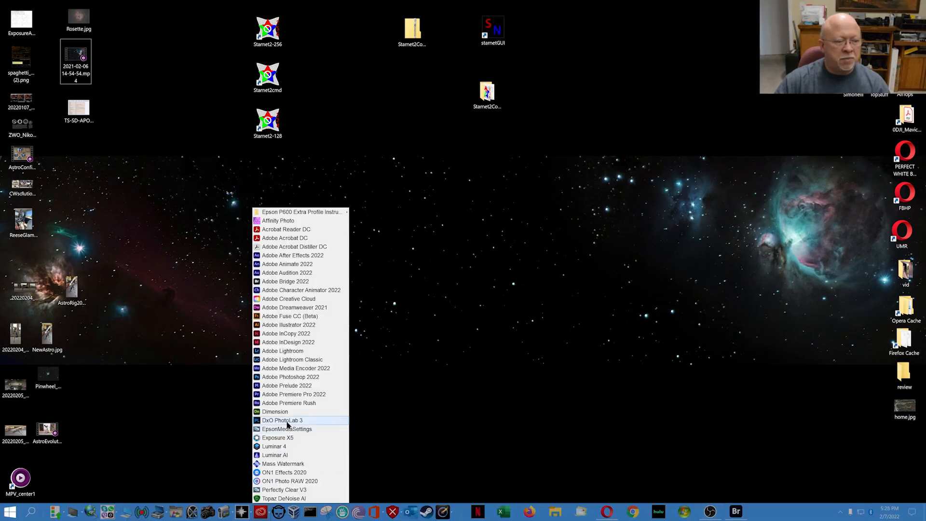
click(283, 379)
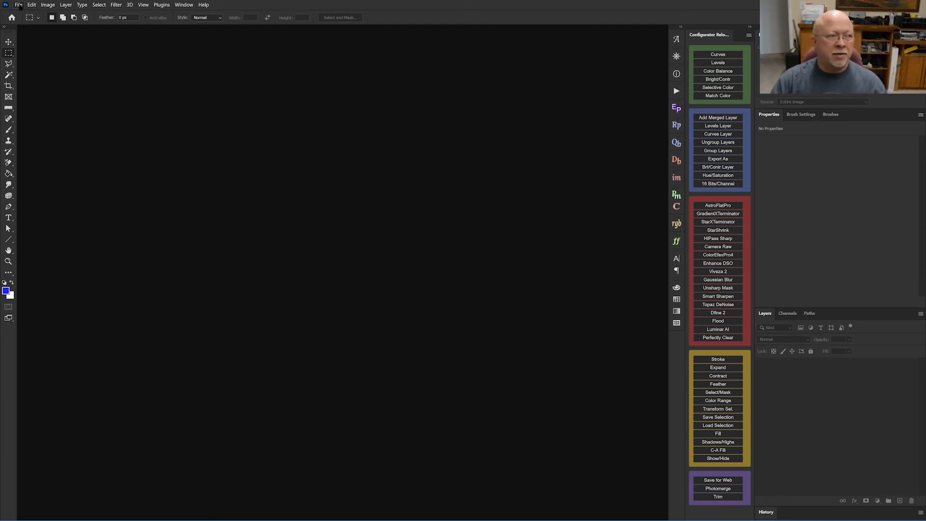
Bring up Photoshop's Open dialog on the Pinwheel folder and reposition it
click(19, 7)
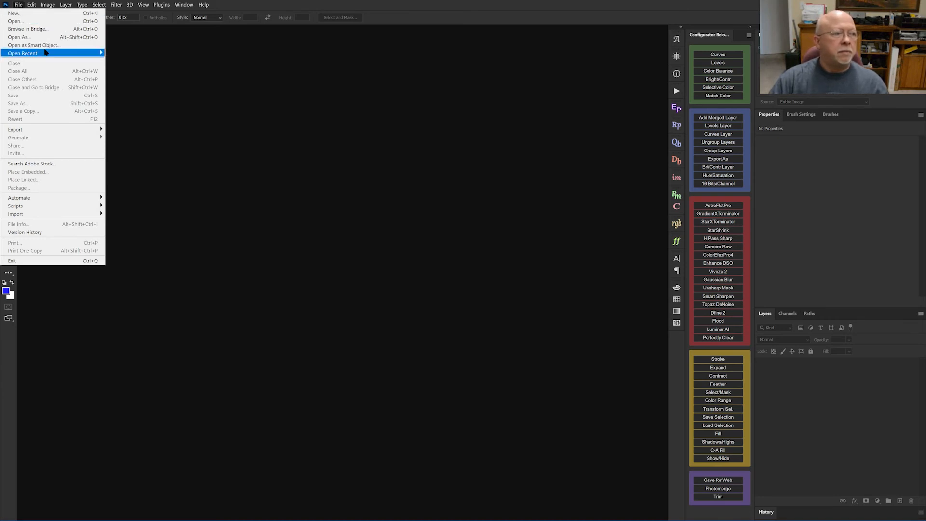
mouse_move(66, 53)
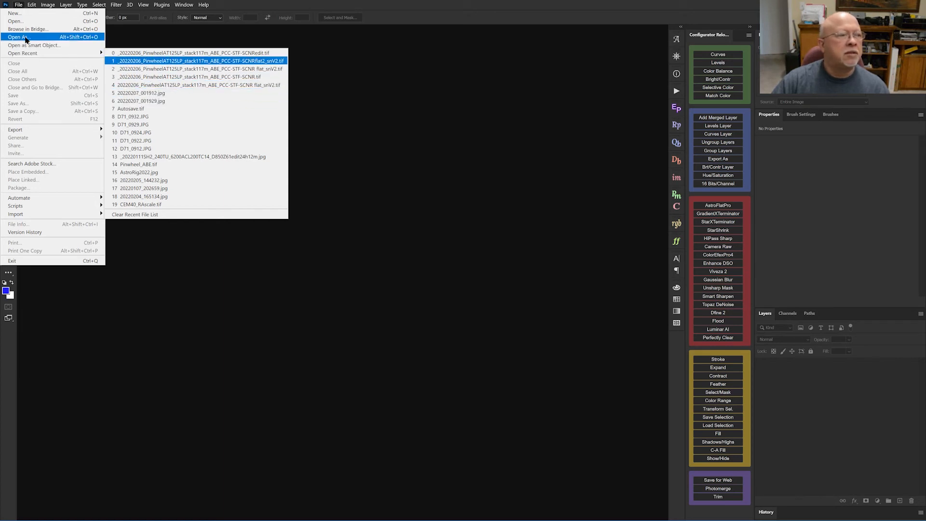
click(10, 22)
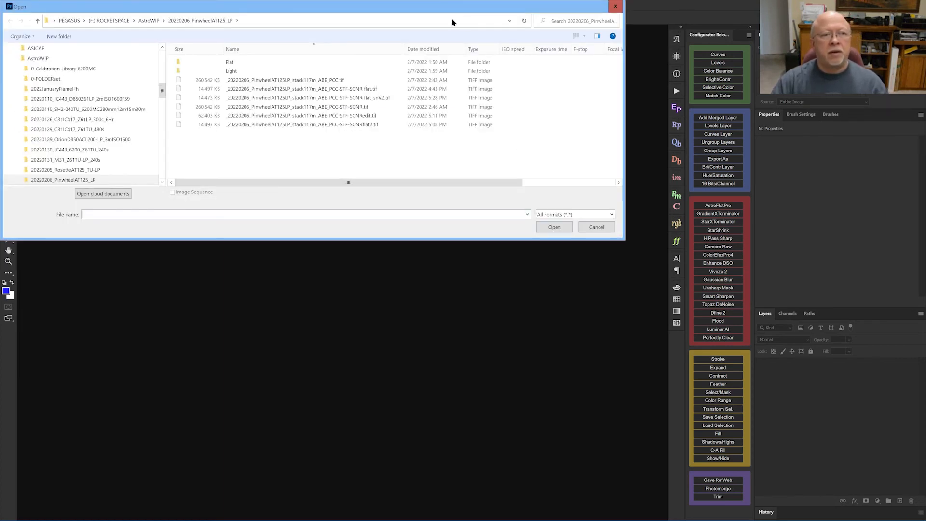
drag(450, 12, 624, 33)
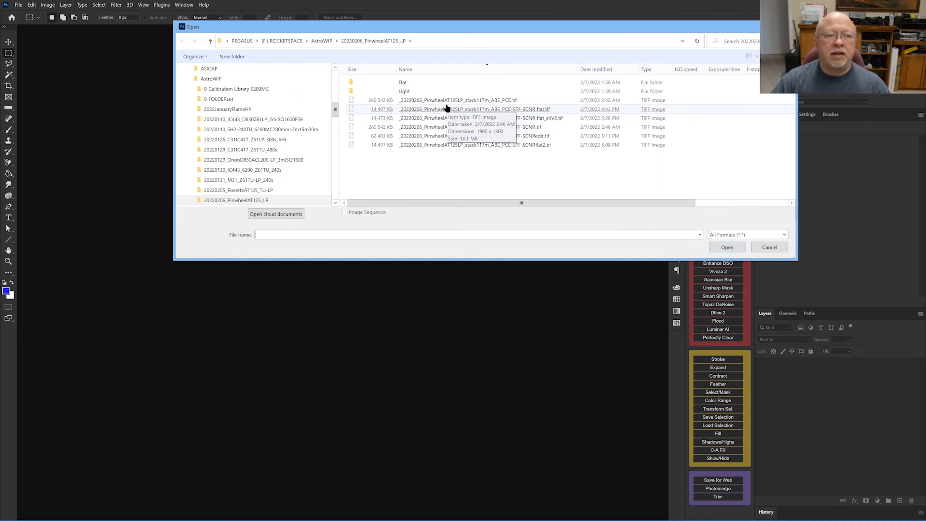
Delete the earlier flat_snV2 starless TIFF from the folder
double_click(540, 121)
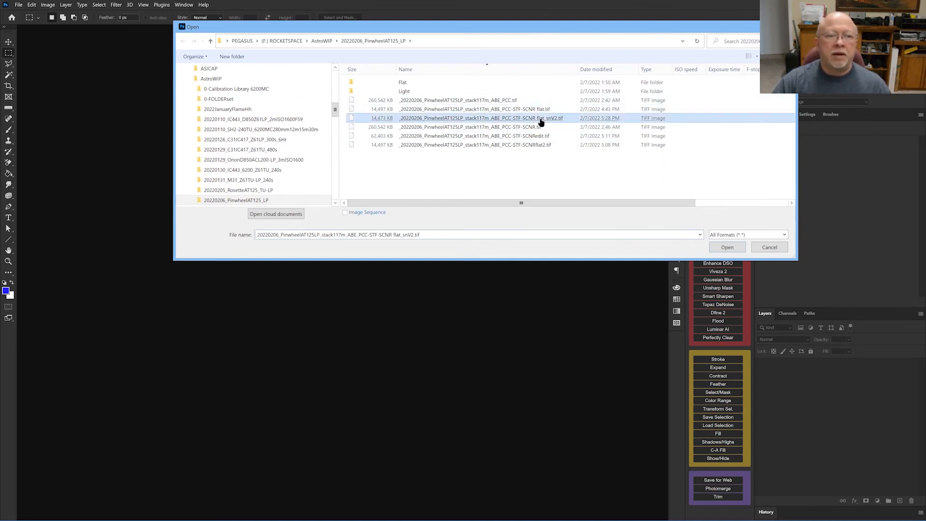
right_click(540, 121)
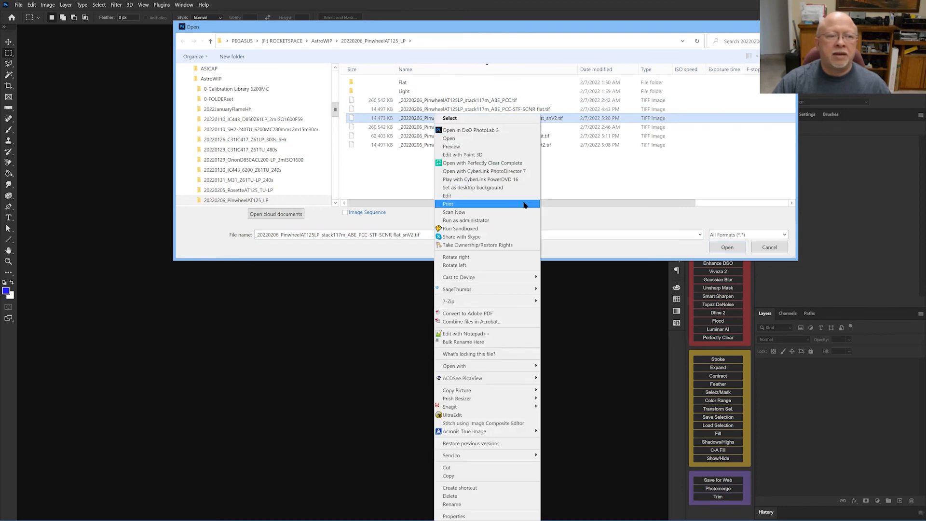
click(475, 496)
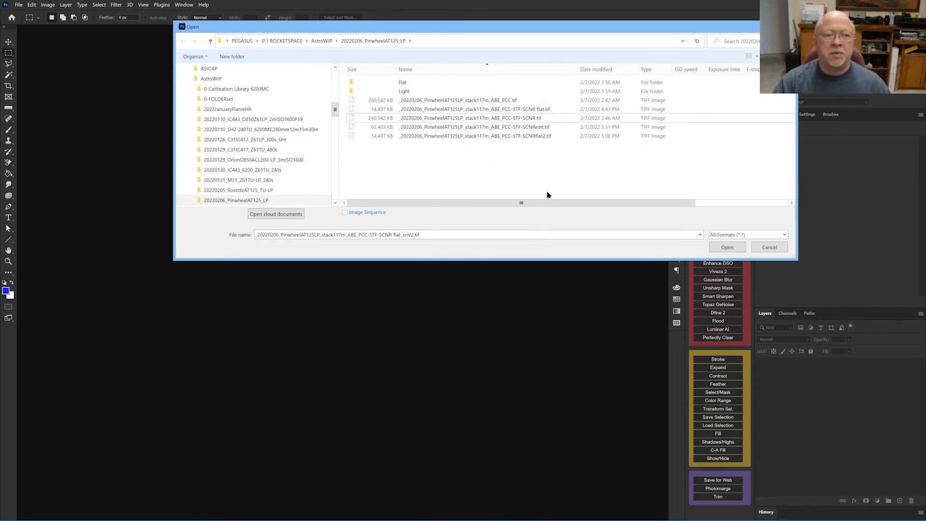
Send SCNR flat.tif to Starnet2-256, then open SCNR flat.tif and SCNRflat2.tif together
right_click(428, 111)
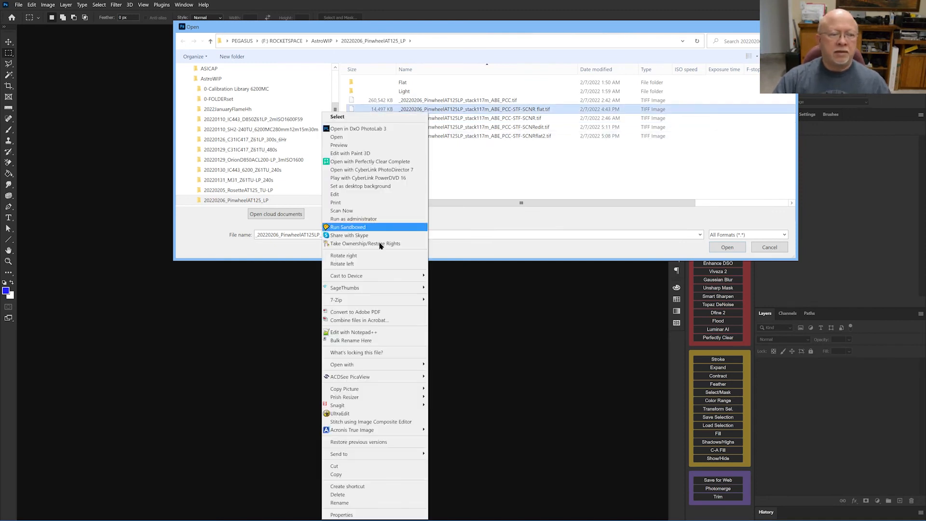
mouse_move(400, 460)
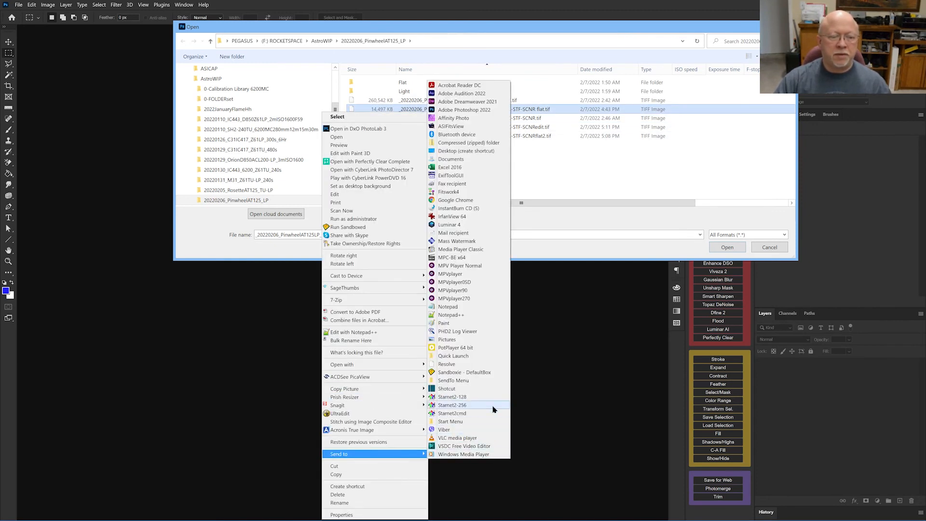
click(449, 407)
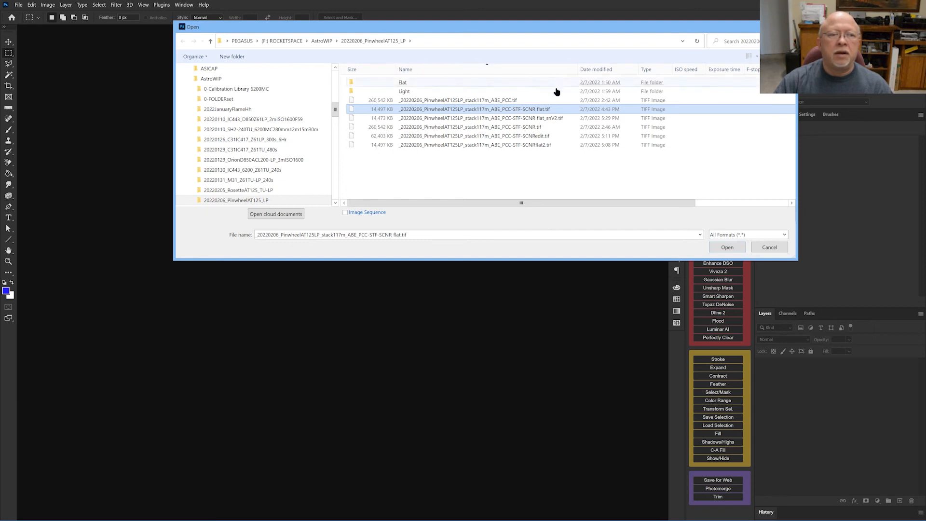
ctrl+click(550, 145)
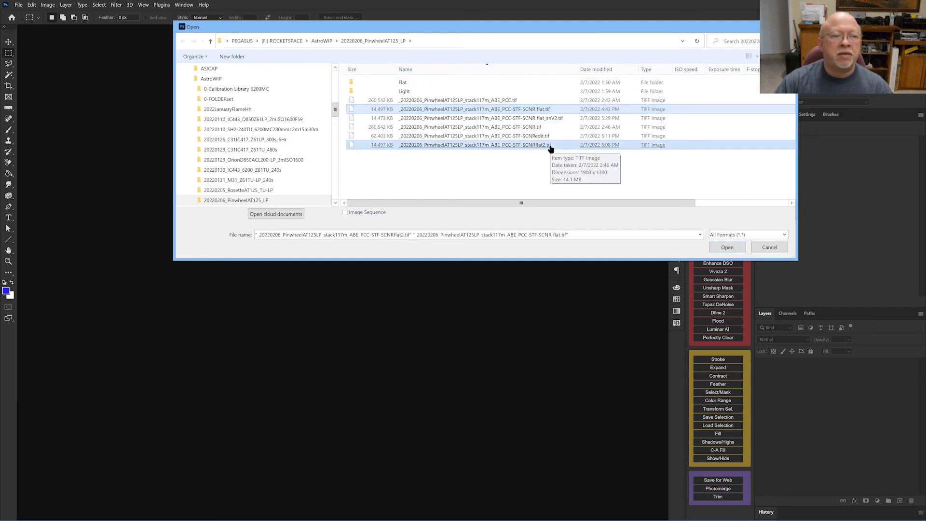
click(724, 249)
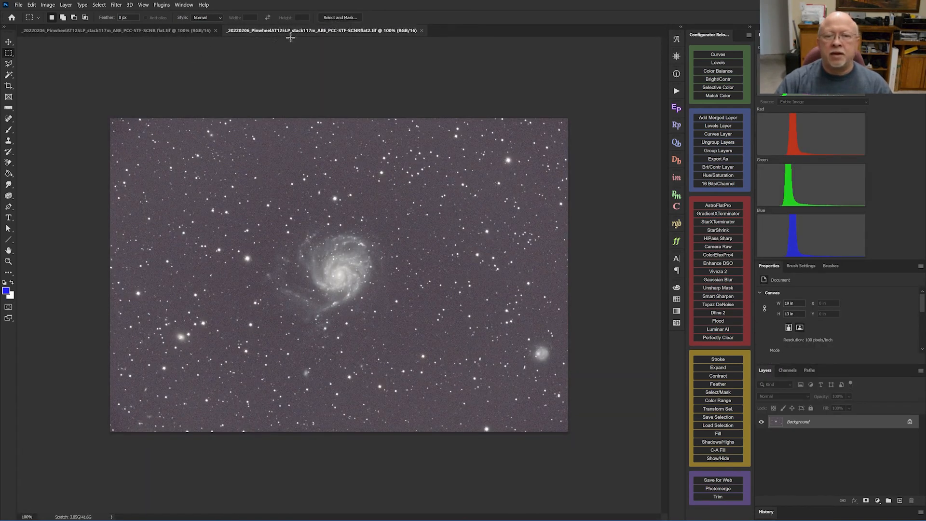
Close the SCNRflat2.tif document, keeping SCNR flat.tif open
click(109, 32)
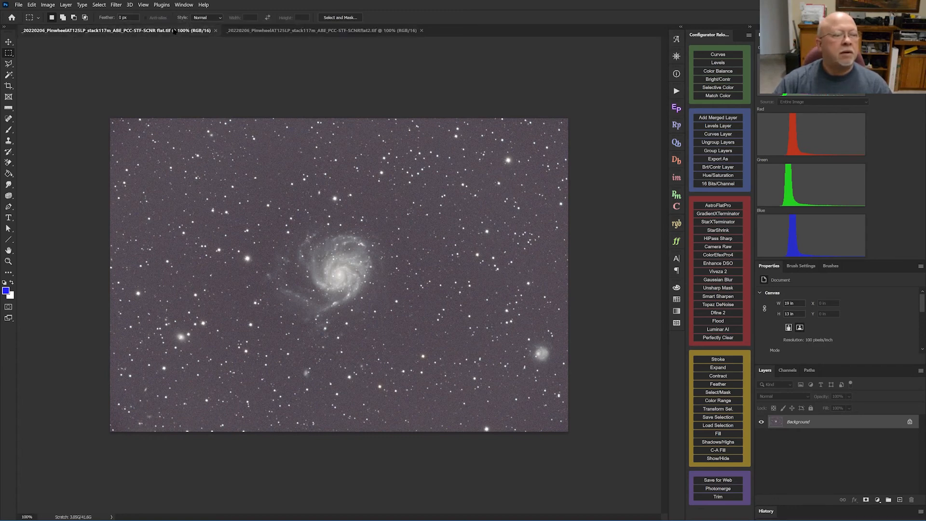
click(278, 32)
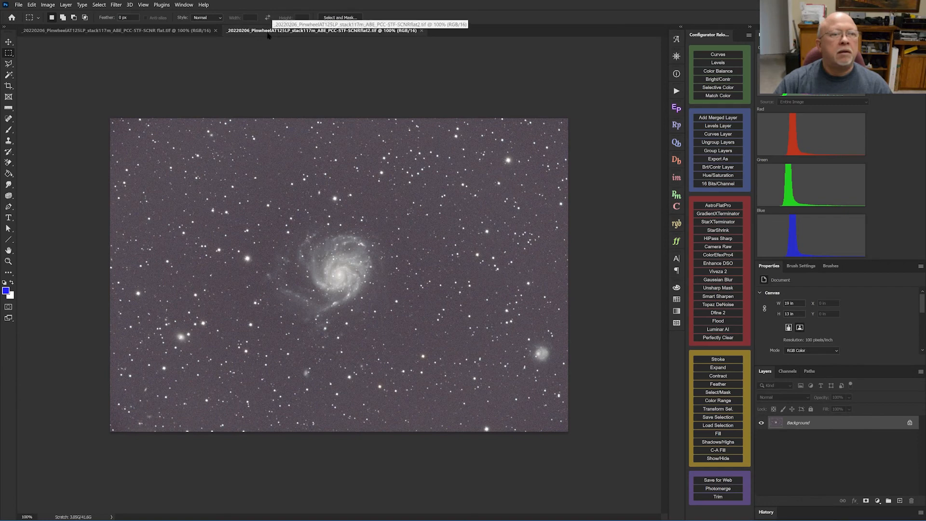
click(422, 30)
Open flat_snV2.tif and drag it into SCNR flat.tif as Layer 1
click(18, 4)
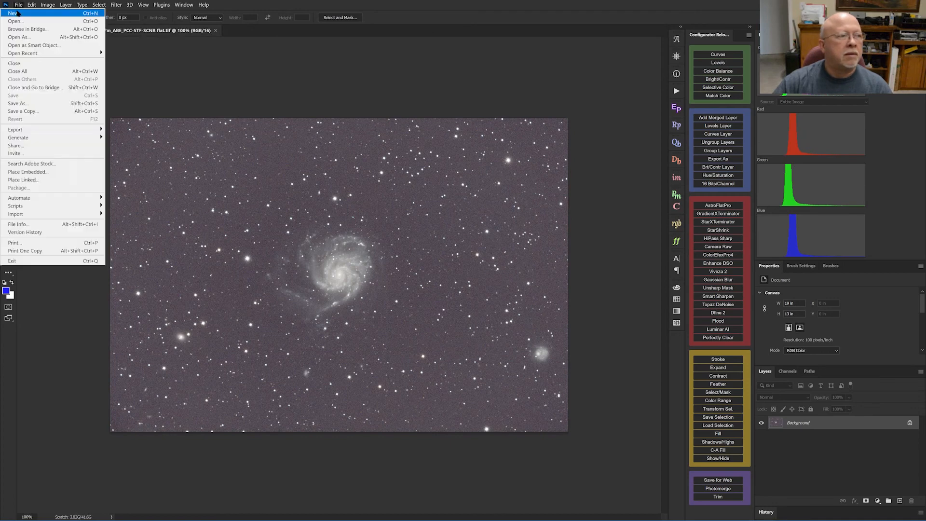
click(20, 22)
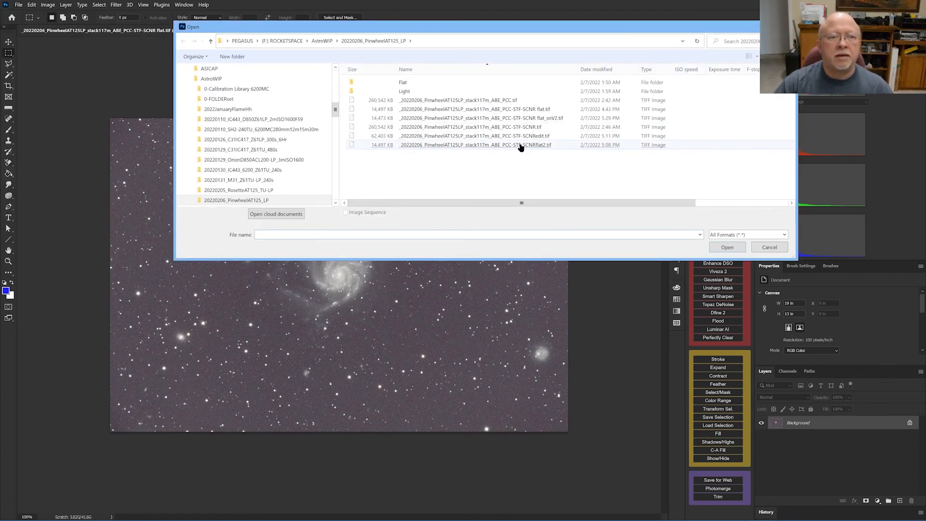
double_click(519, 118)
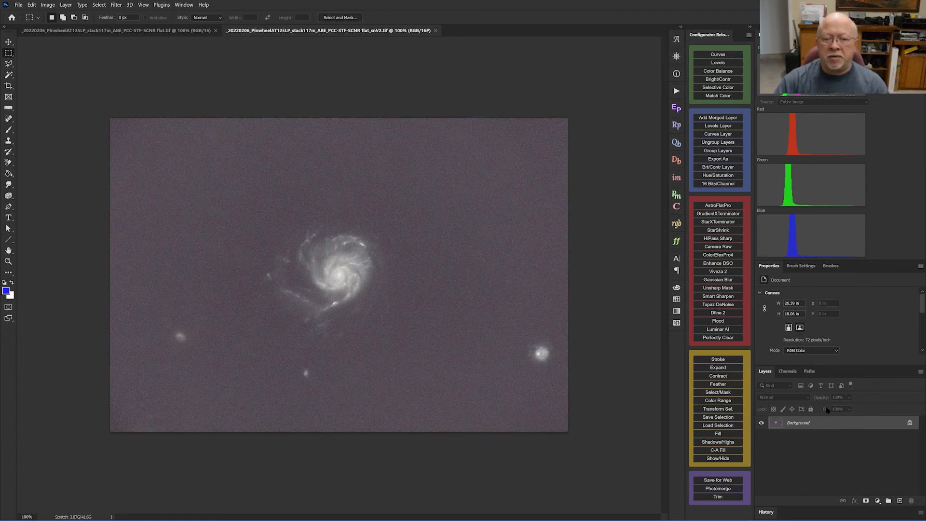
drag(820, 423, 158, 32)
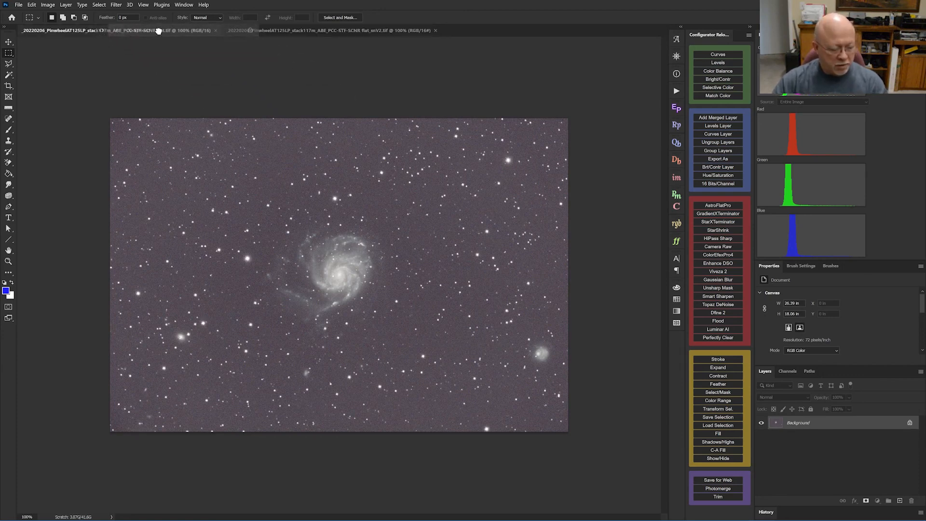
drag(158, 32, 370, 273)
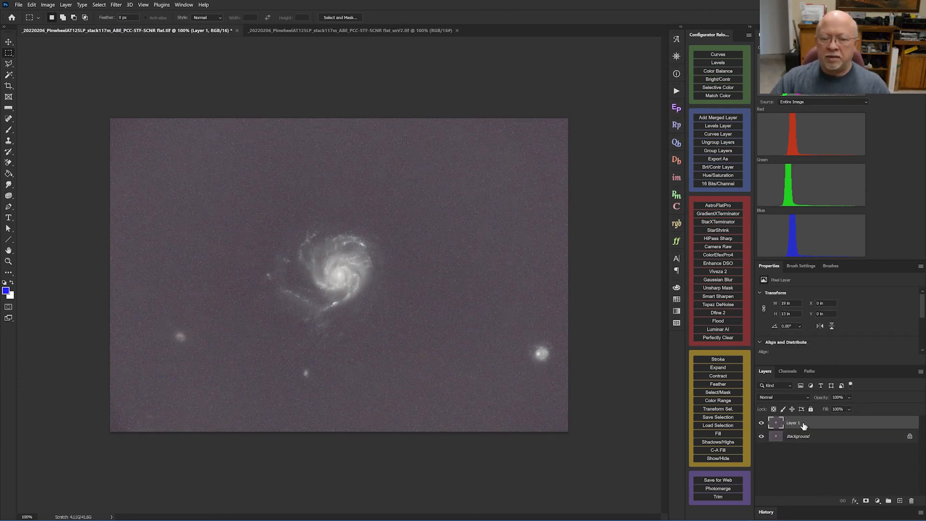
Set Layer 1 to Difference blending and add a merged stars-only Layer 2
click(791, 397)
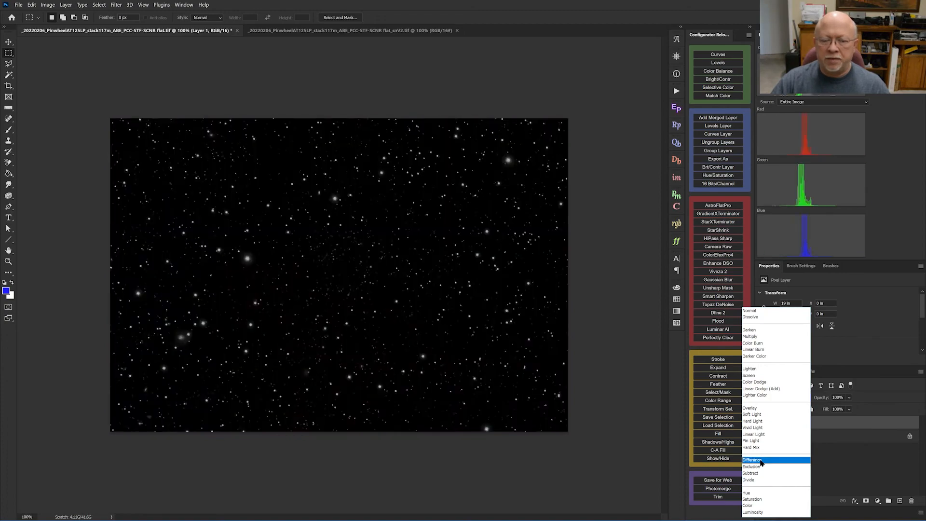
click(762, 461)
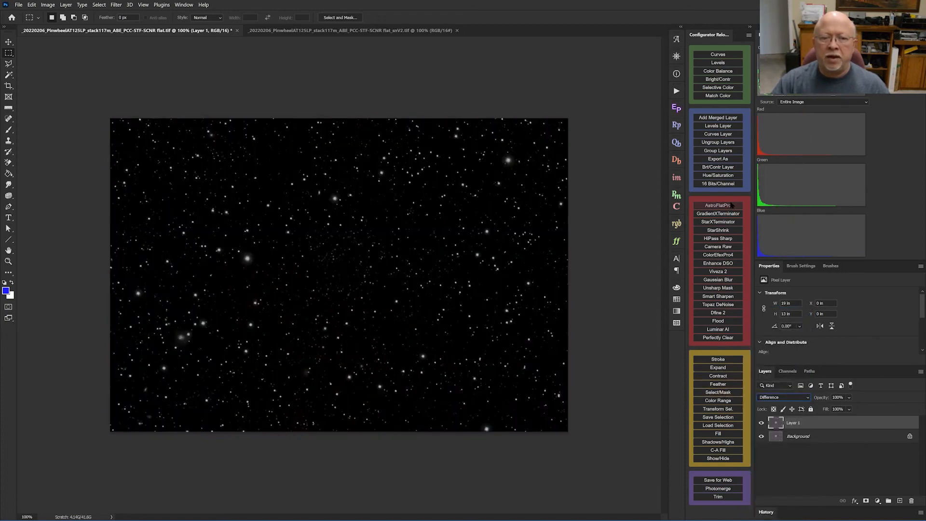
click(720, 118)
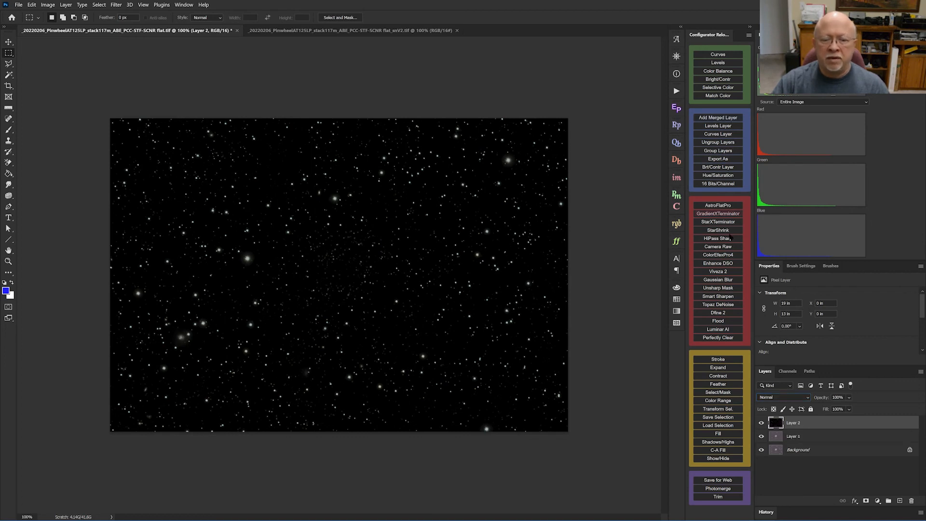
Return Layer 1 to Normal blending and hide both Layer 2 and Layer 1
click(803, 437)
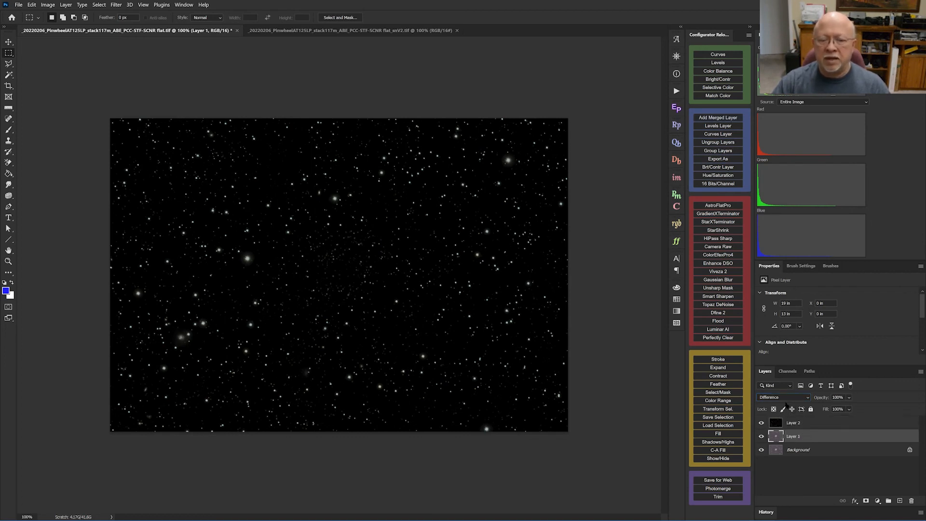
click(783, 397)
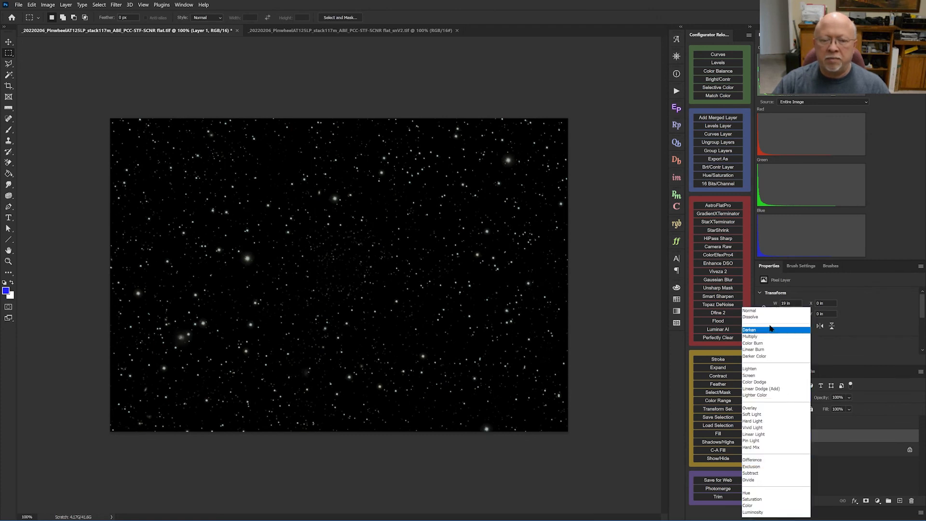
click(767, 311)
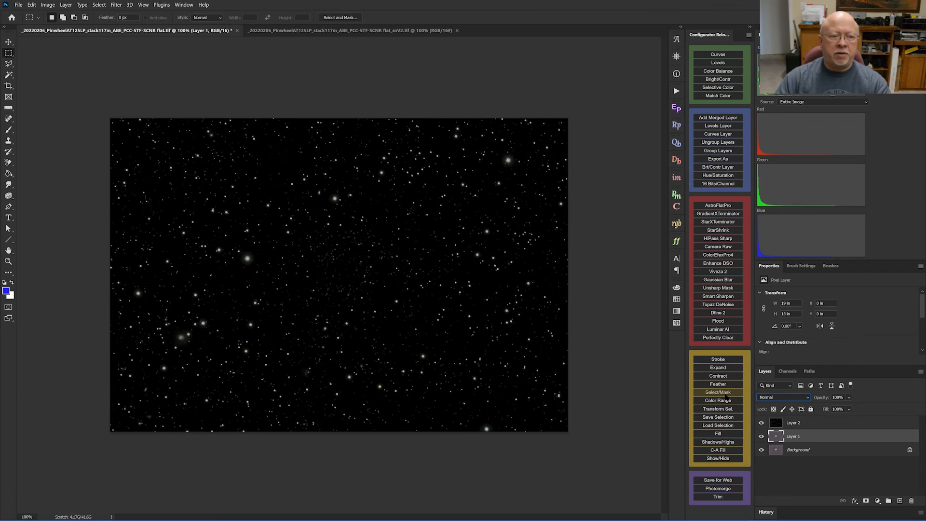
click(762, 423)
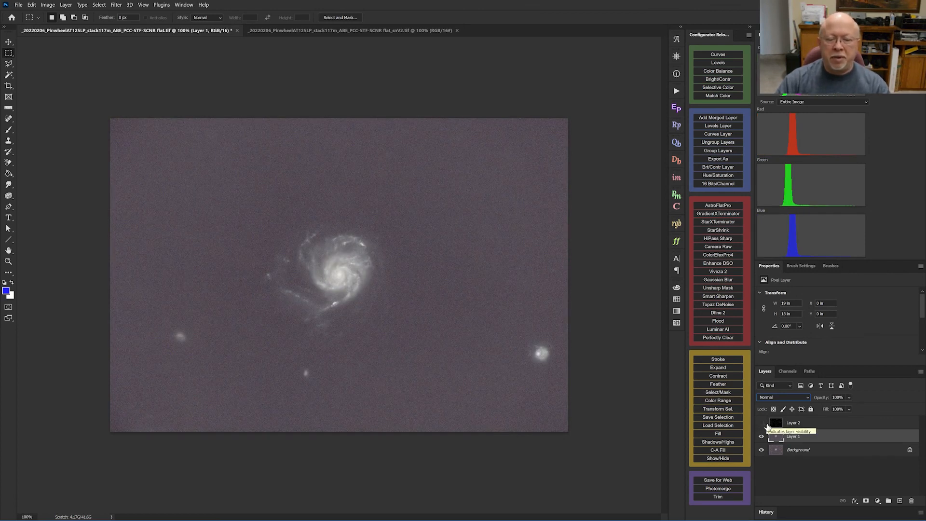
click(762, 437)
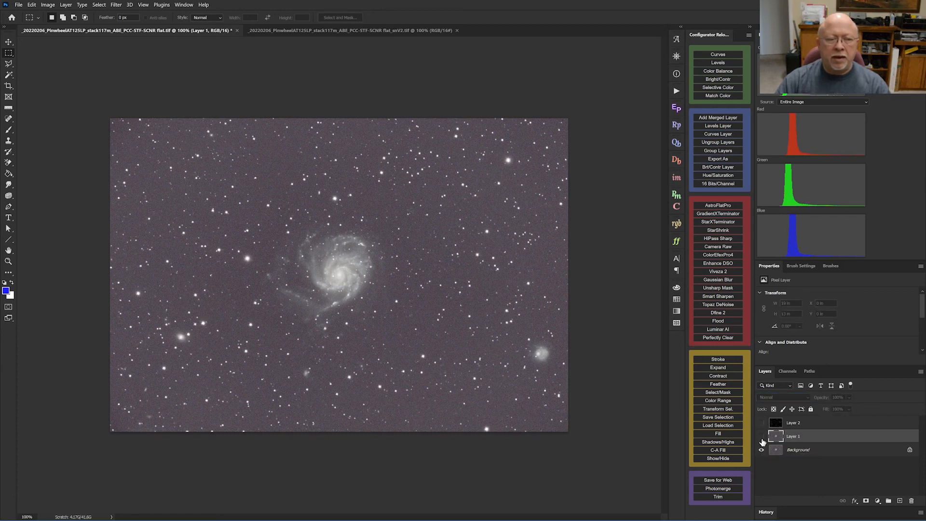